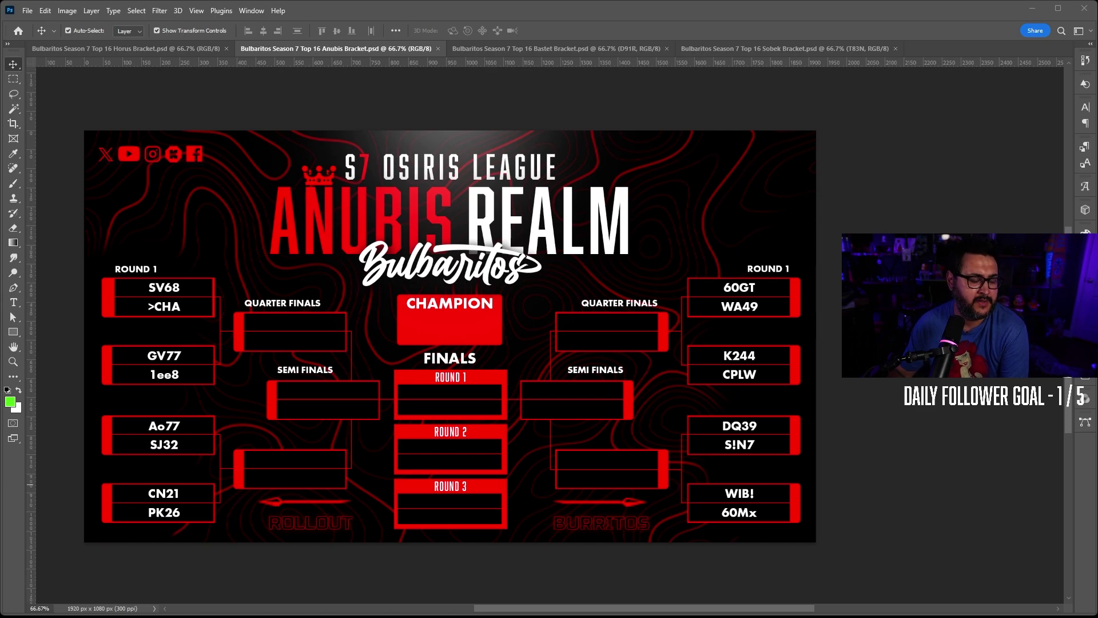
Duplicate the SV68 team name from Round 1 into the first slot of the left side's upper quarter-final box
left_click(162, 292)
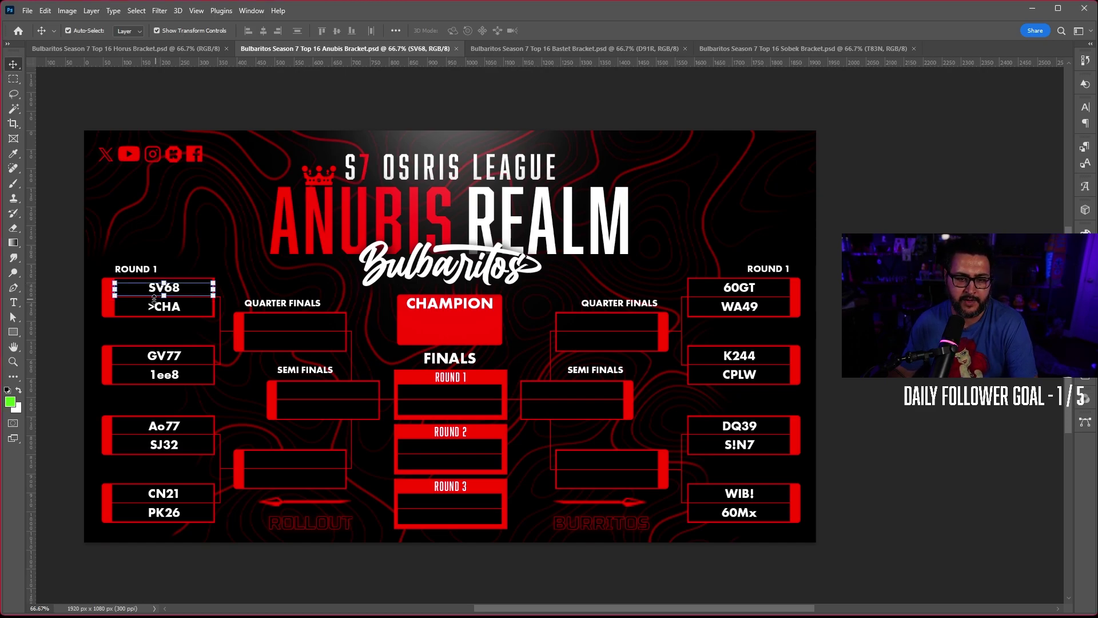
left_click_drag(158, 290, 287, 322)
key("Down")
key("Down")
key("Down")
key("Down")
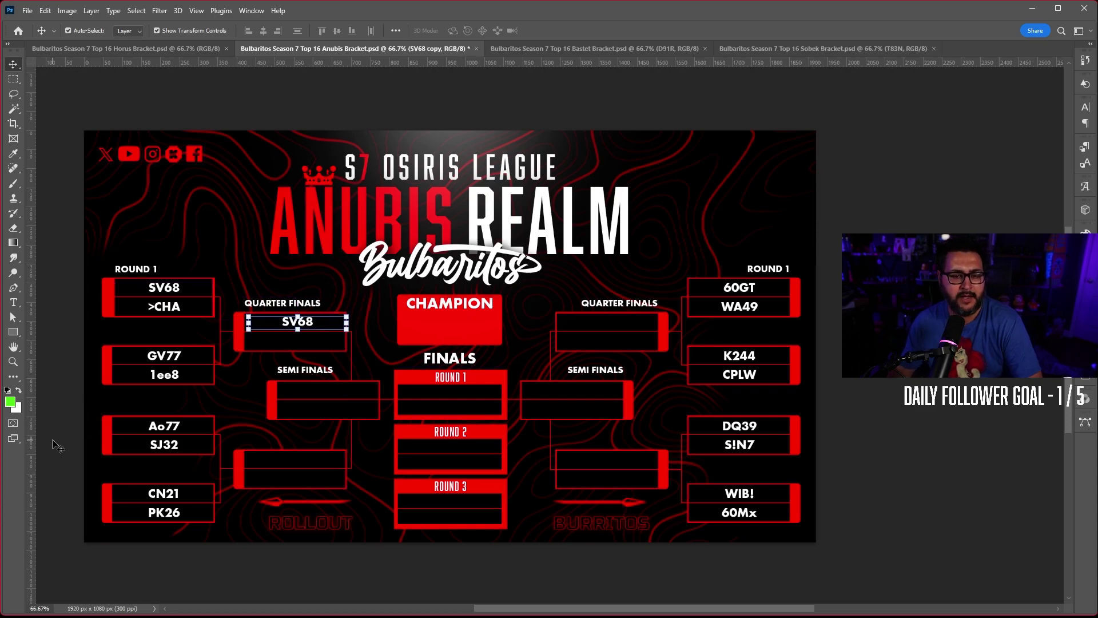
left_click(78, 380)
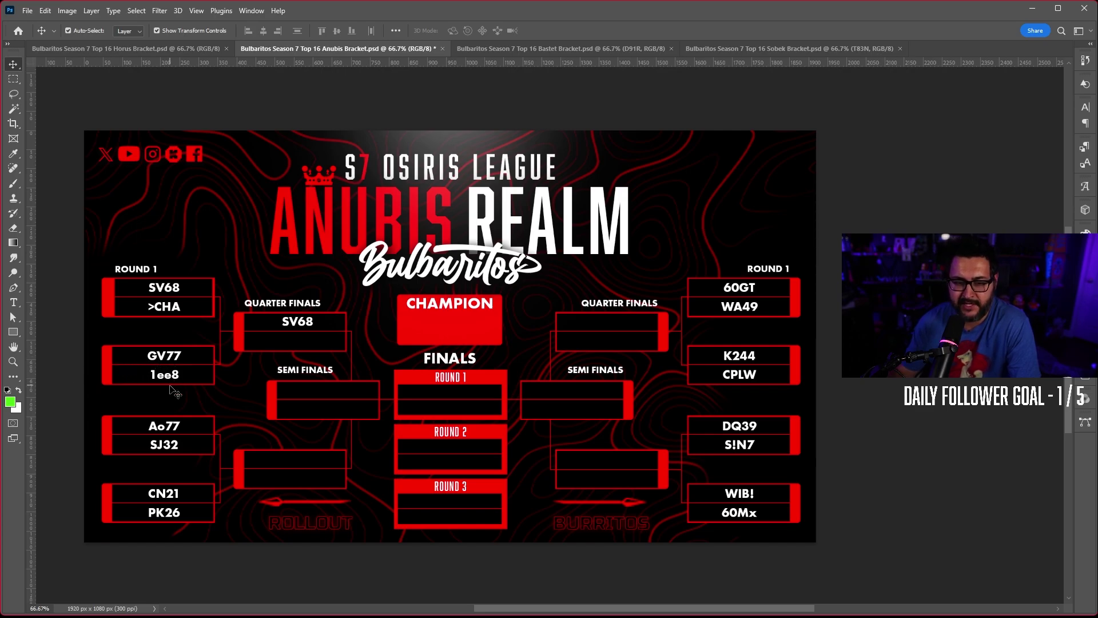
Duplicate the 1ee8 team name from Round 1 into the second slot of the quarter-final box, below SV68
left_click(176, 382)
left_click_drag(175, 382, 309, 344)
key("Left")
key("Left")
key("Left")
key("Left")
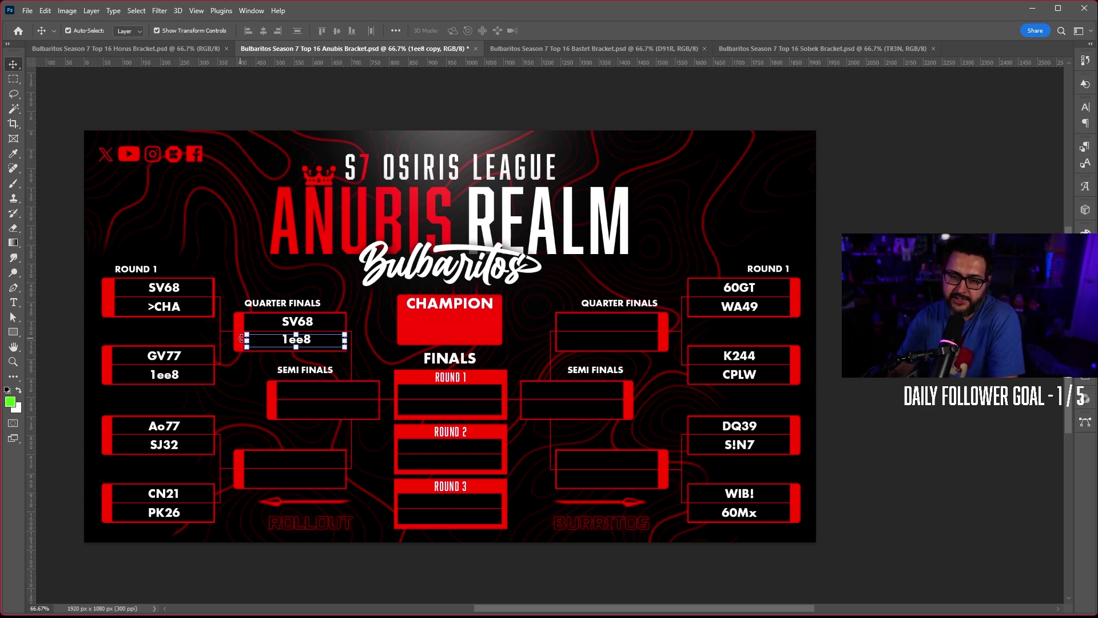
left_click(68, 328)
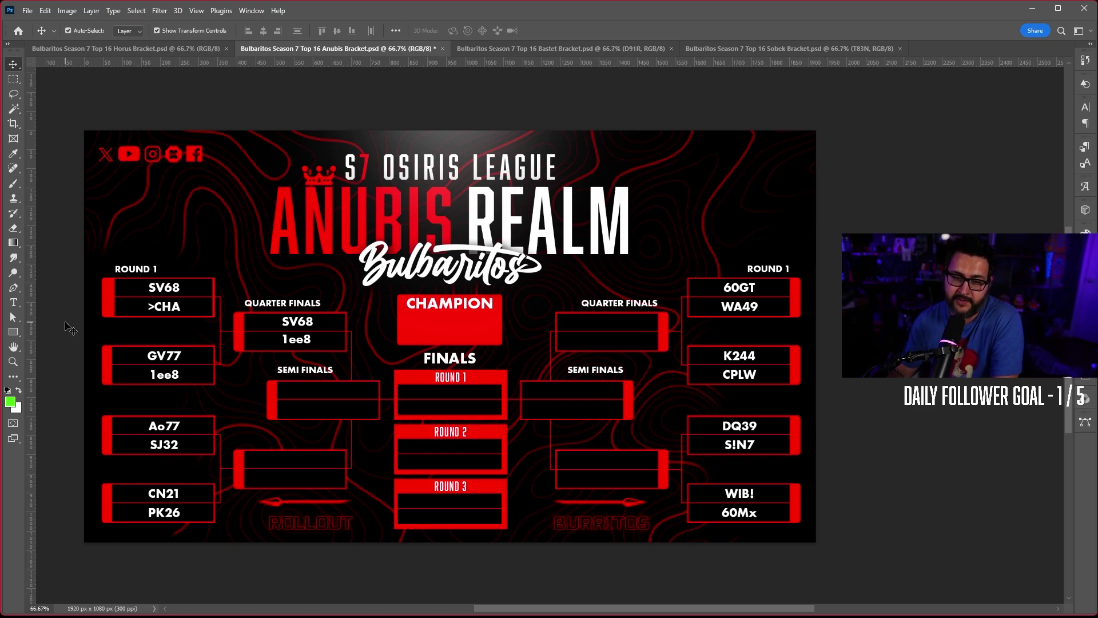
Shift the 1ee8 copy in the quarter-final box slightly down to center it in its slot
left_click(295, 343)
left_click_drag(293, 343, 293, 344)
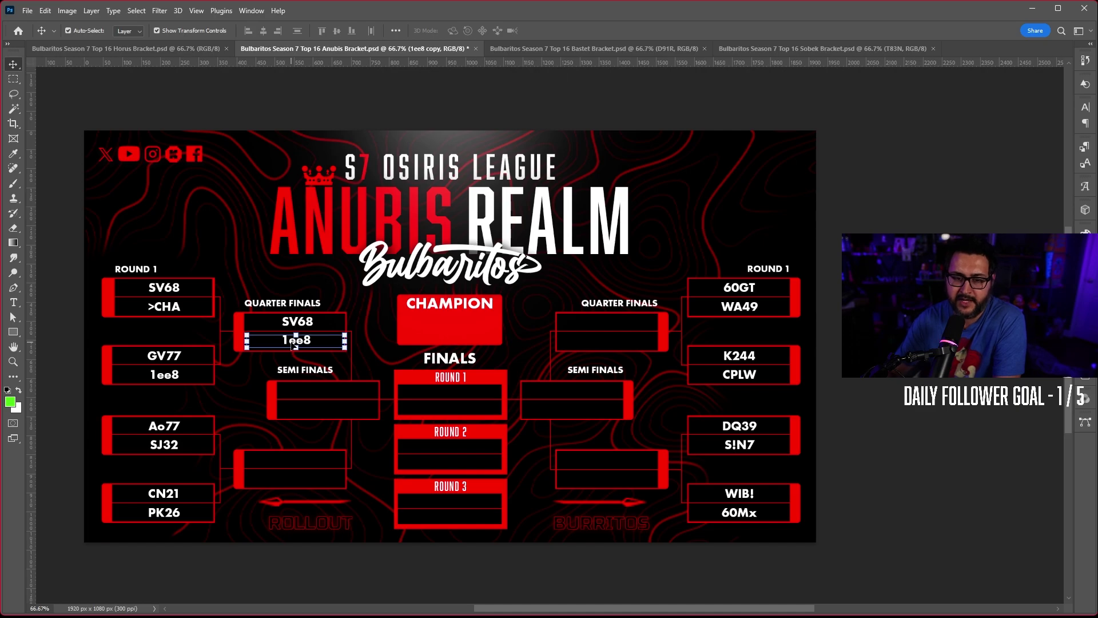
left_click(57, 359)
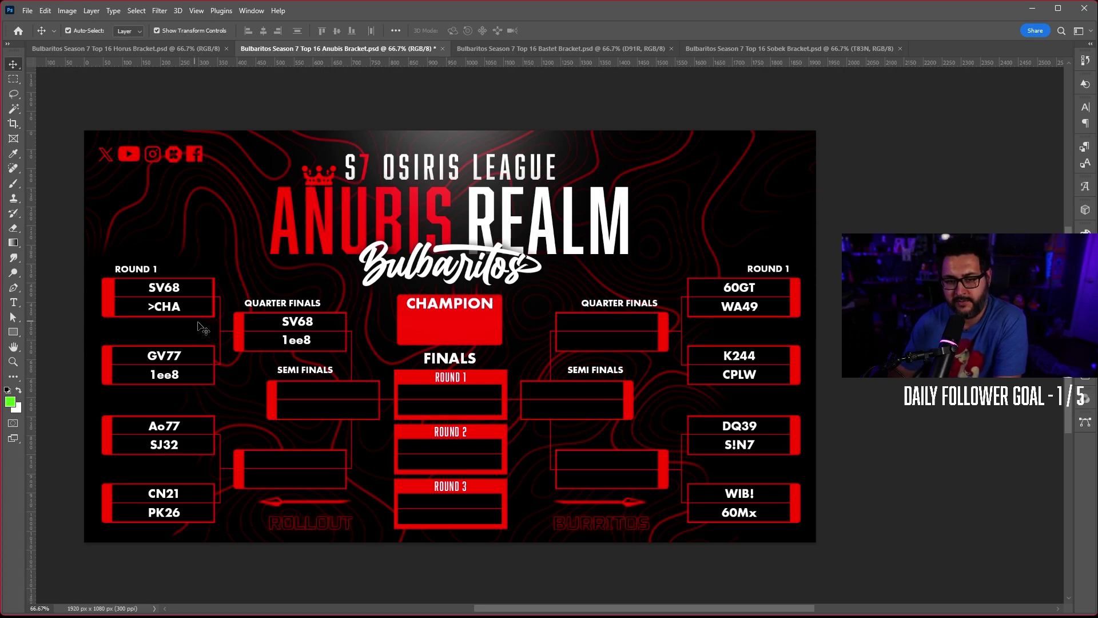
left_click(293, 343)
left_click_drag(293, 343, 292, 342)
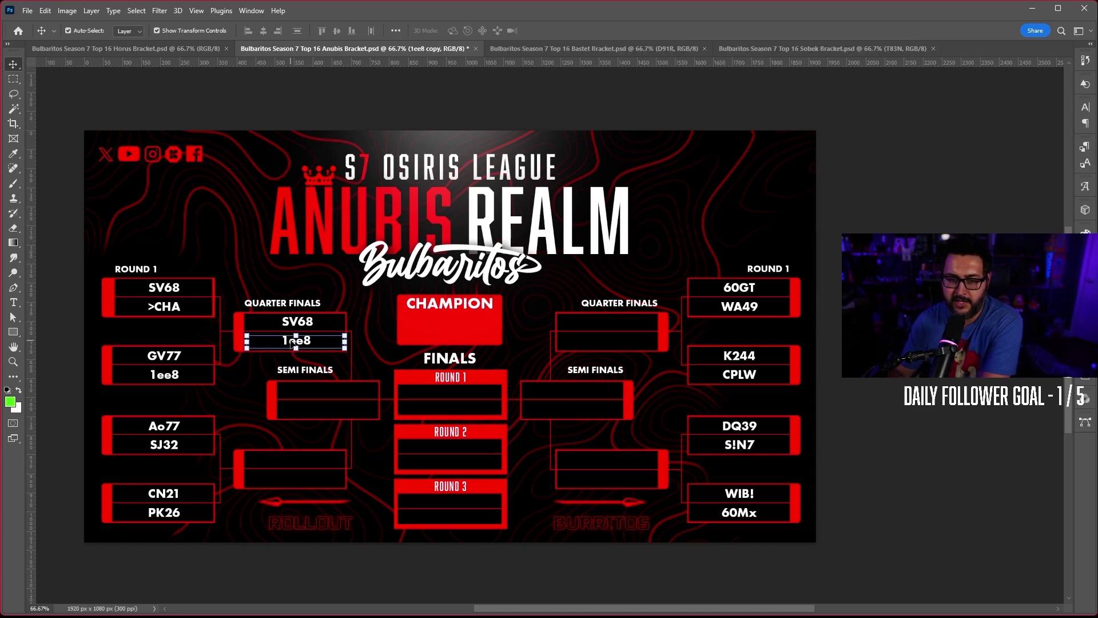
left_click(58, 354)
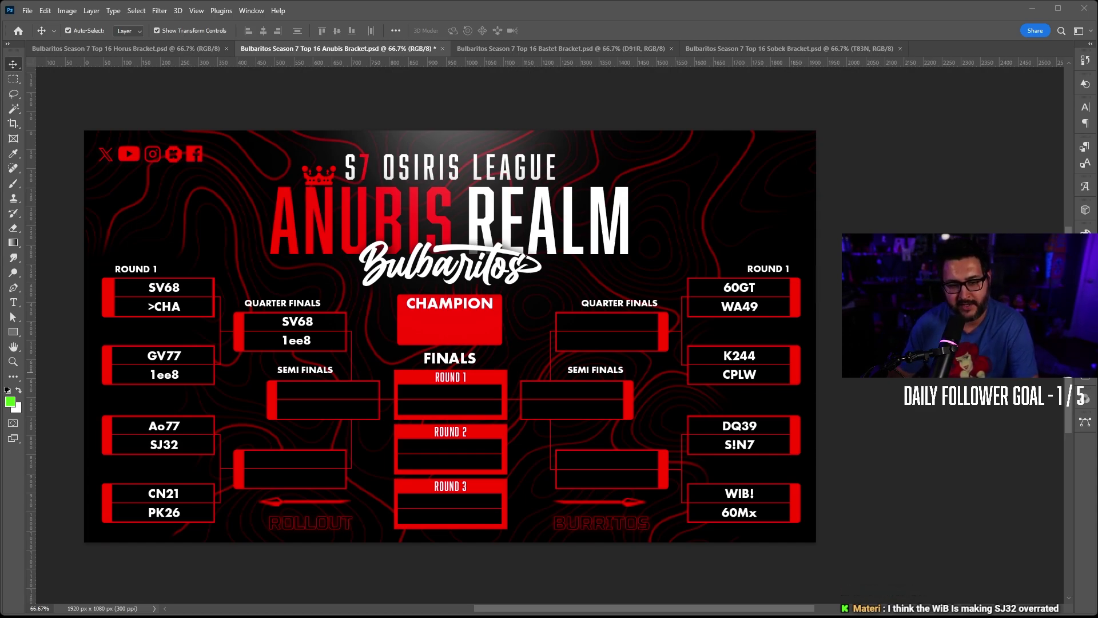
left_click(174, 449)
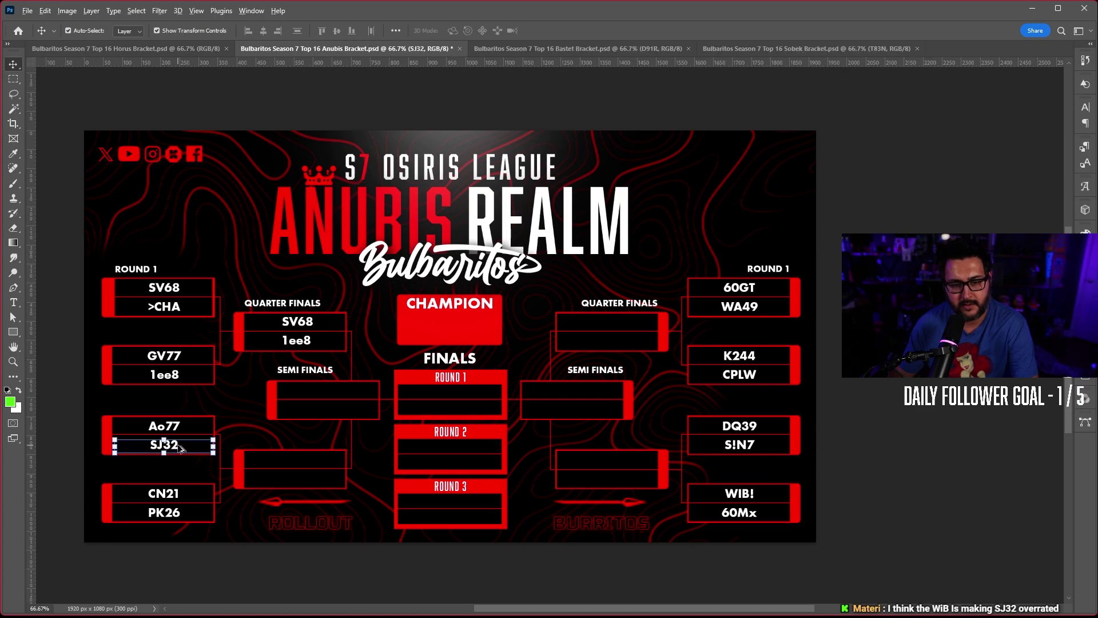
key("ctrl+h")
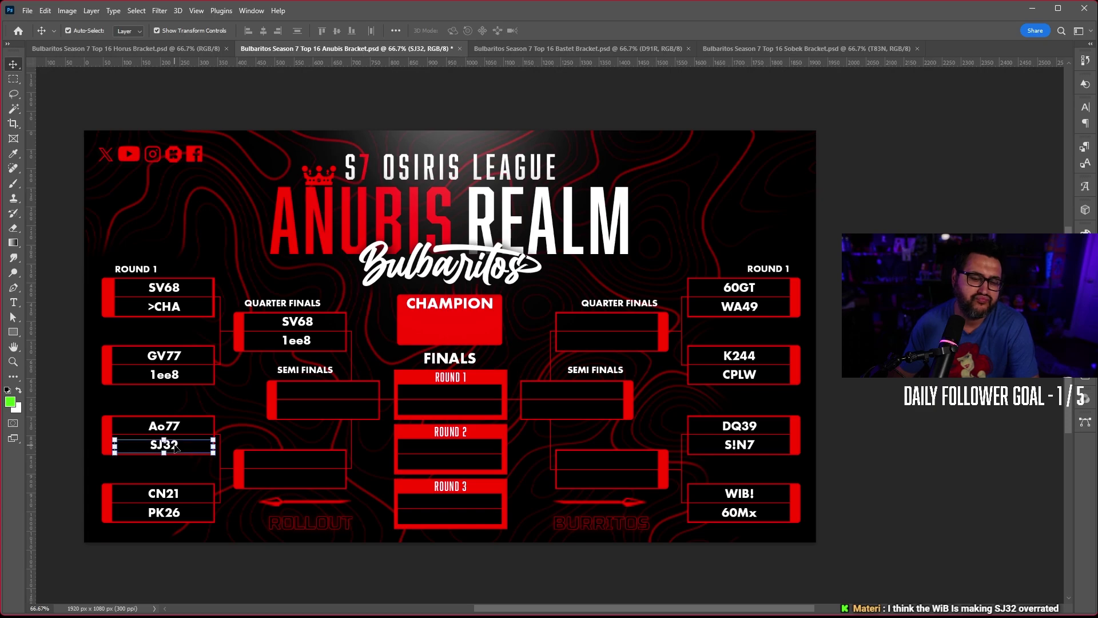
left_click(73, 438)
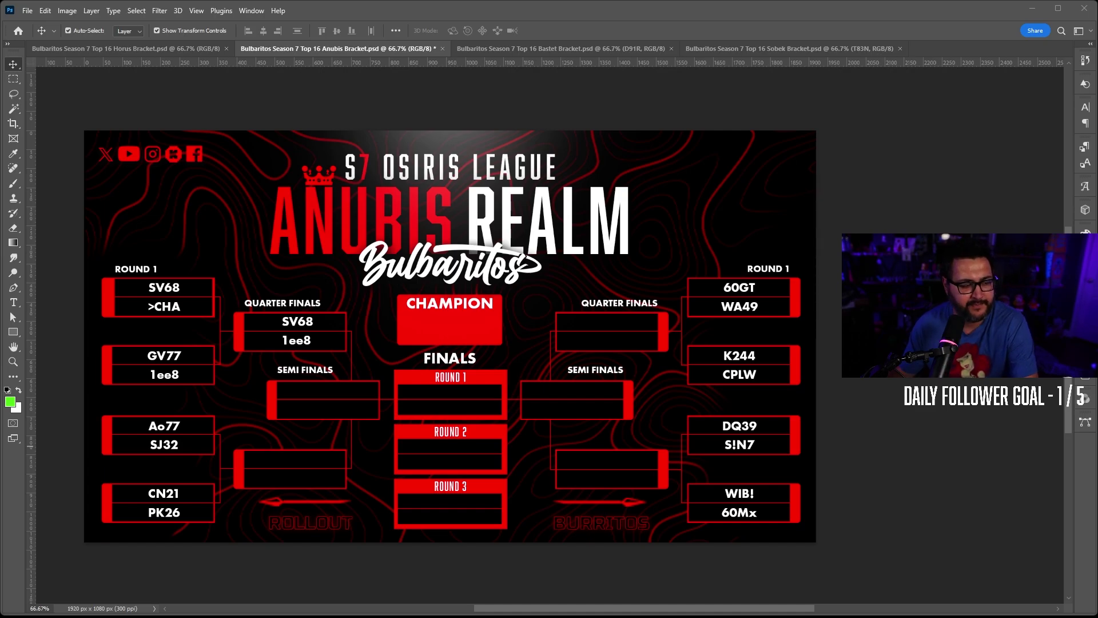
Duplicate Ao77 and CN21 from Round 1 into the first and second slots of the left side's lower quarter-final box
left_click(171, 433)
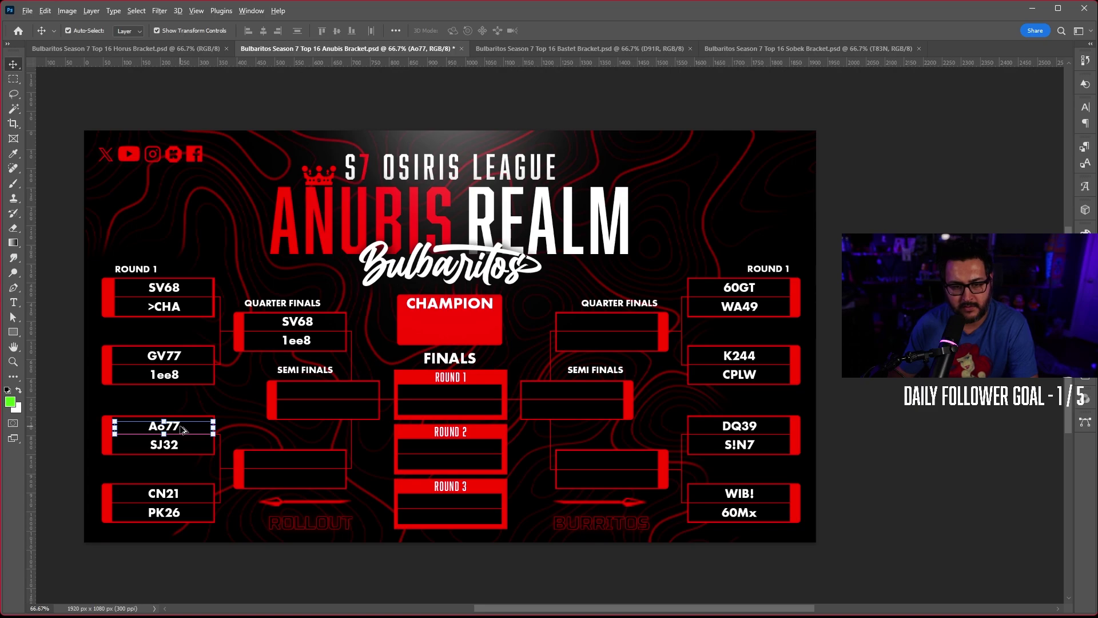
left_click_drag(180, 430, 308, 461)
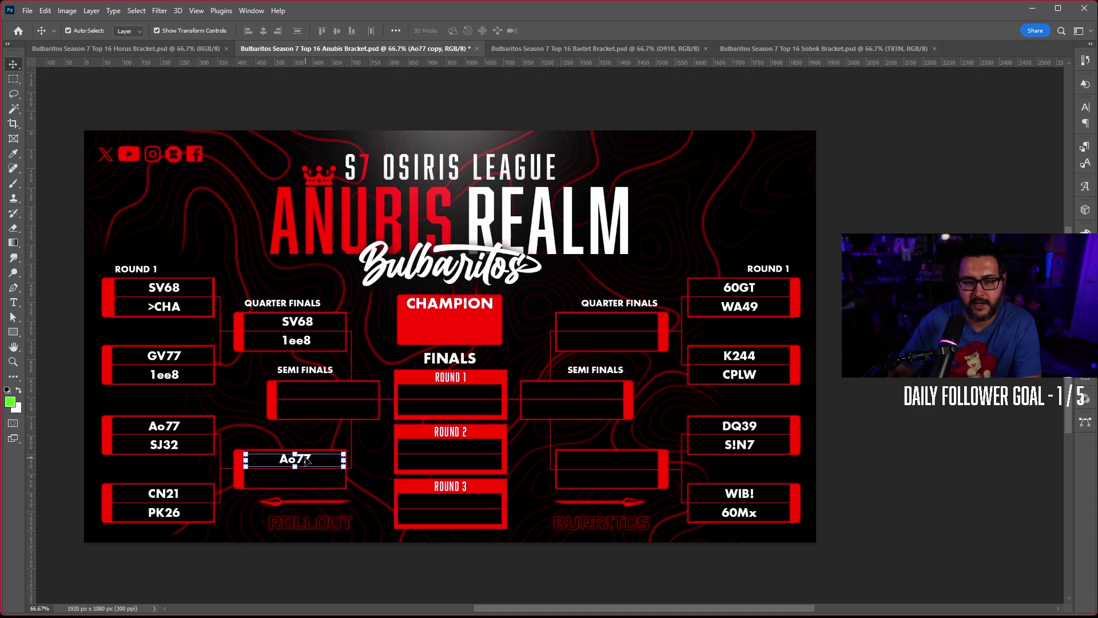
left_click(68, 444)
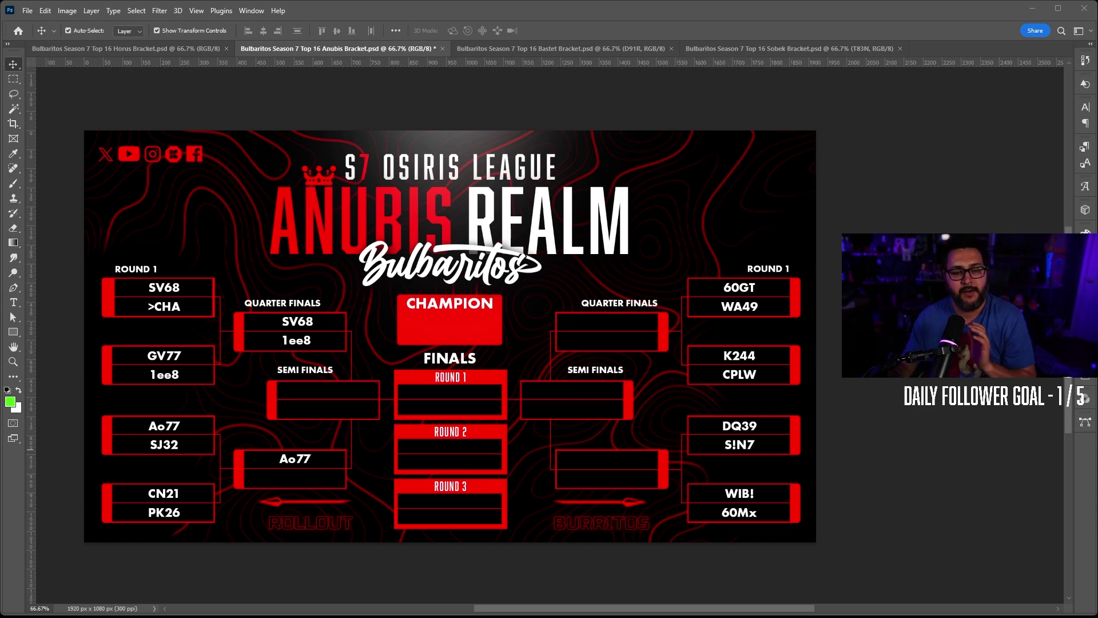
left_click(164, 499)
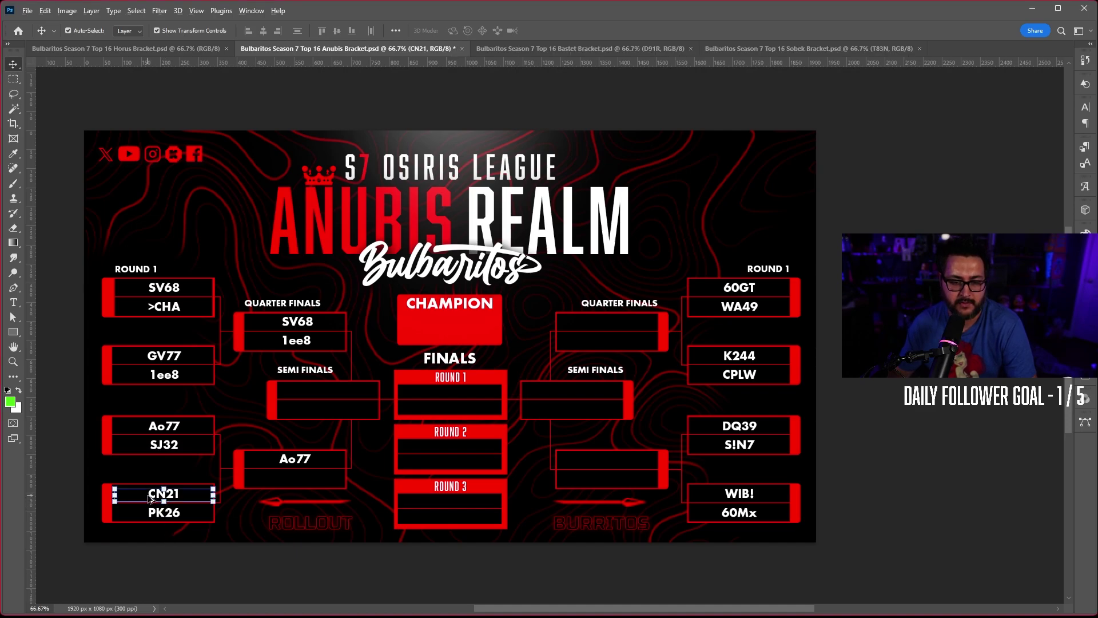
left_click_drag(150, 499, 285, 483)
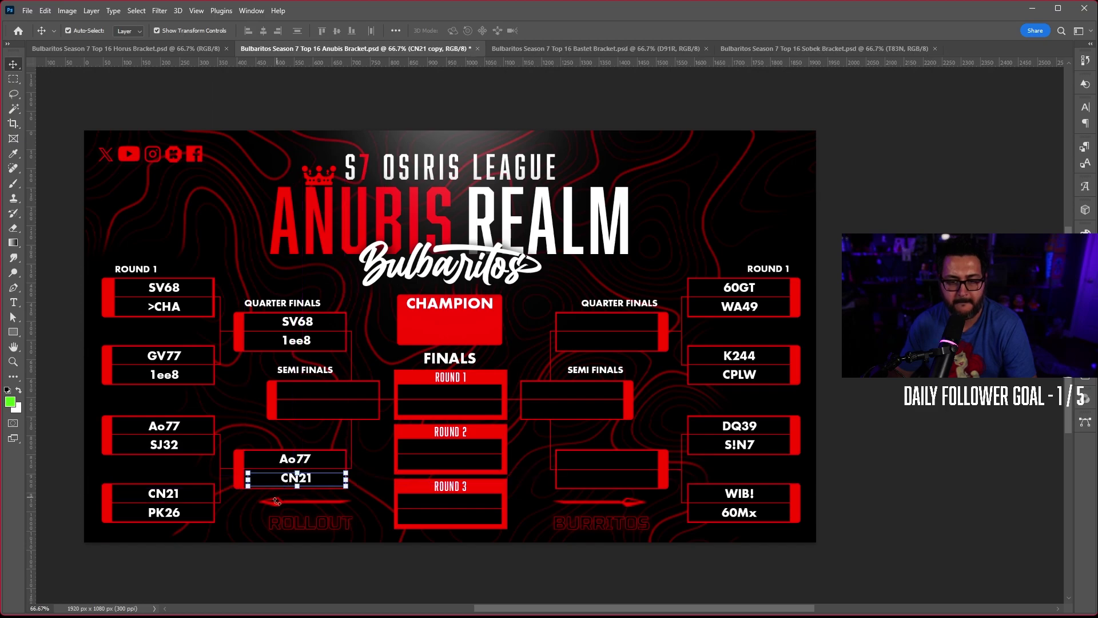
left_click(336, 565)
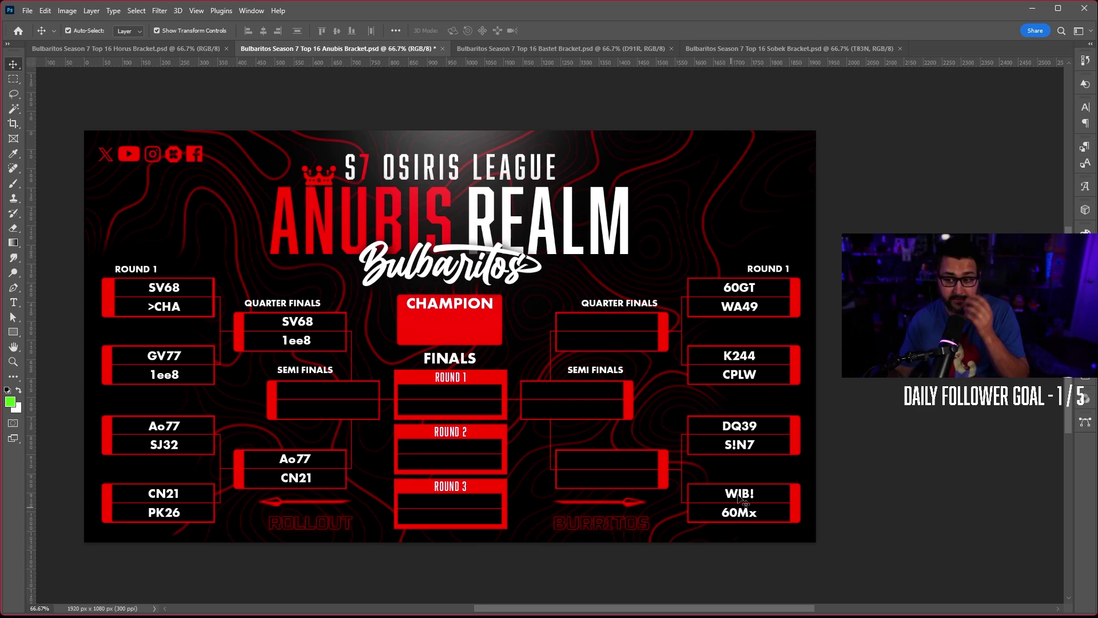
Duplicate 60GT from Round 1 into the first slot of the right side's upper quarter-final box
left_click(737, 291)
left_click_drag(736, 291, 619, 327)
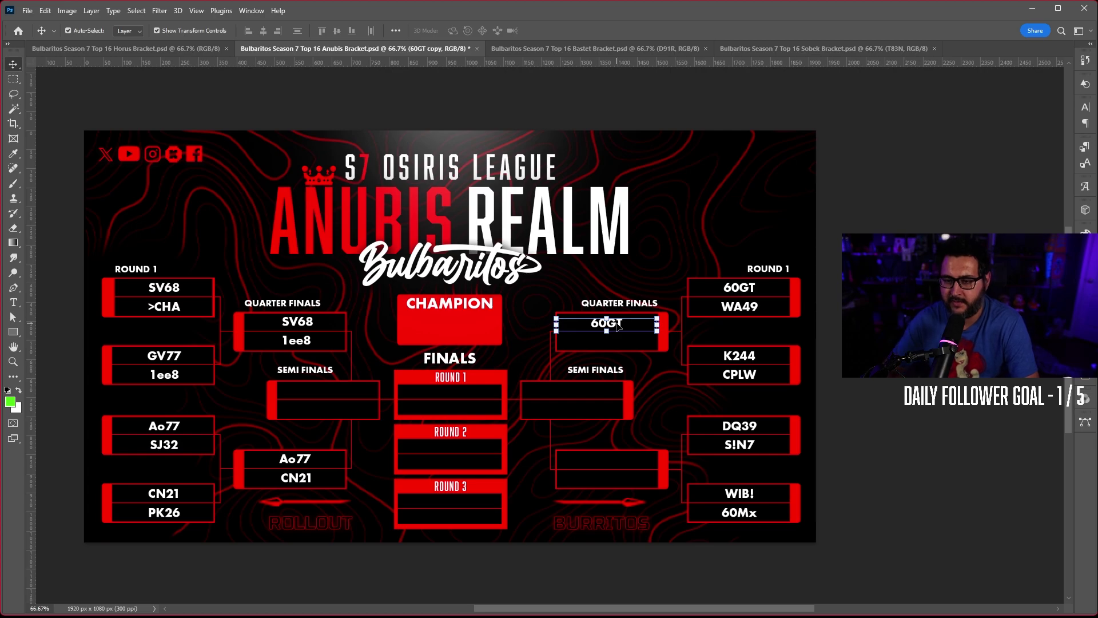
key("Up")
left_click(880, 382)
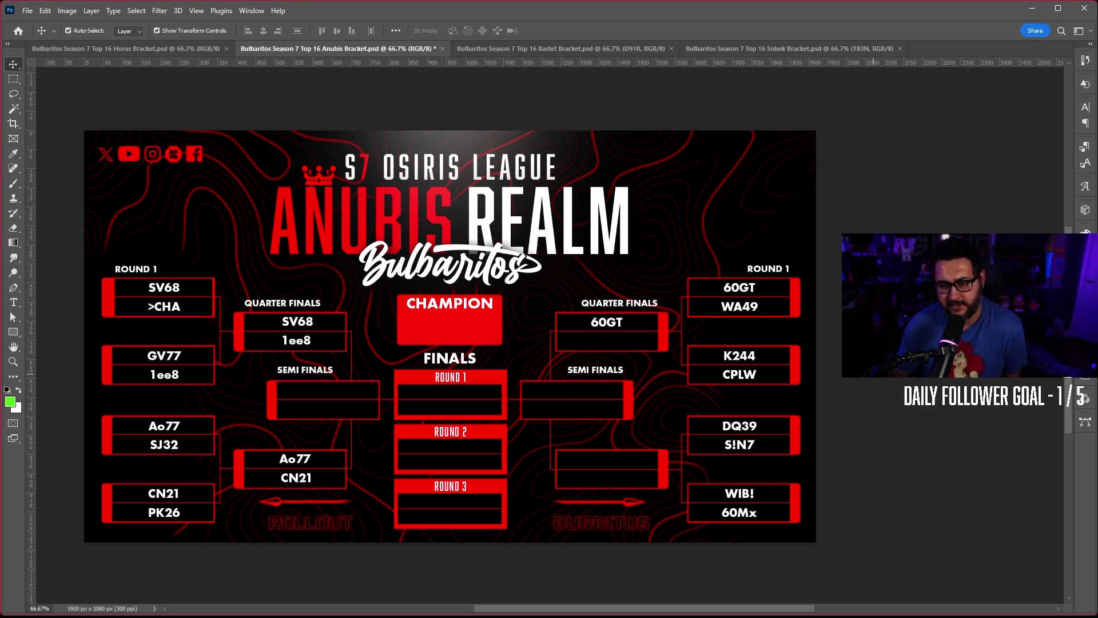
Duplicate CPLW from Round 1 into the quarter-final slot below 60GT and align it within the slot
left_click(740, 380)
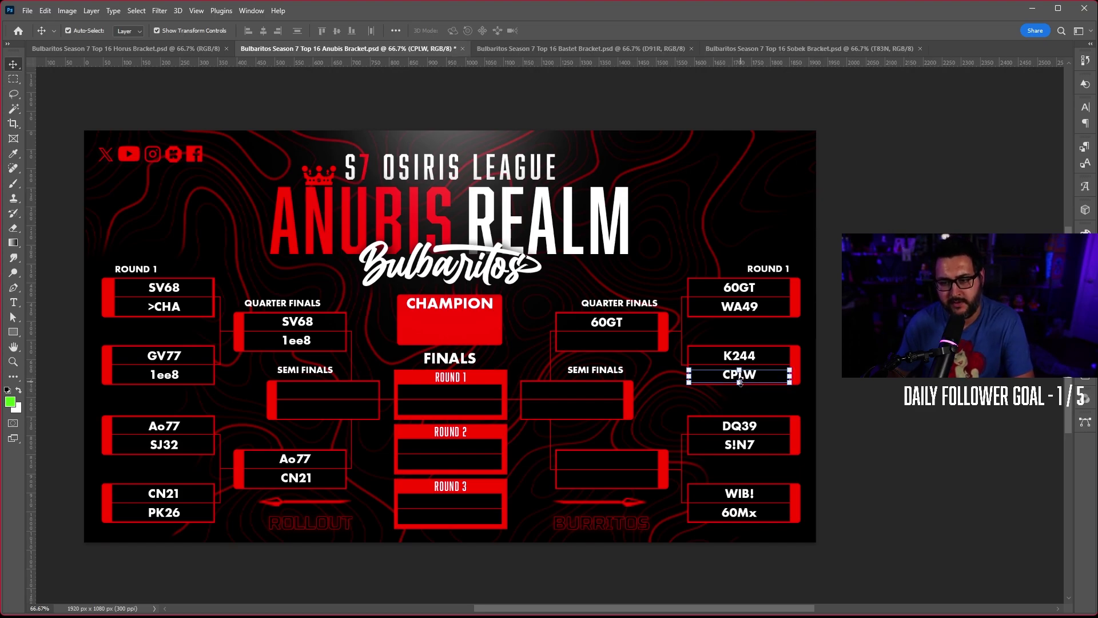
left_click(733, 376)
left_click_drag(733, 375, 622, 344)
key("Down")
key("Down")
key("Down")
key("Down")
key("Down")
key("Down")
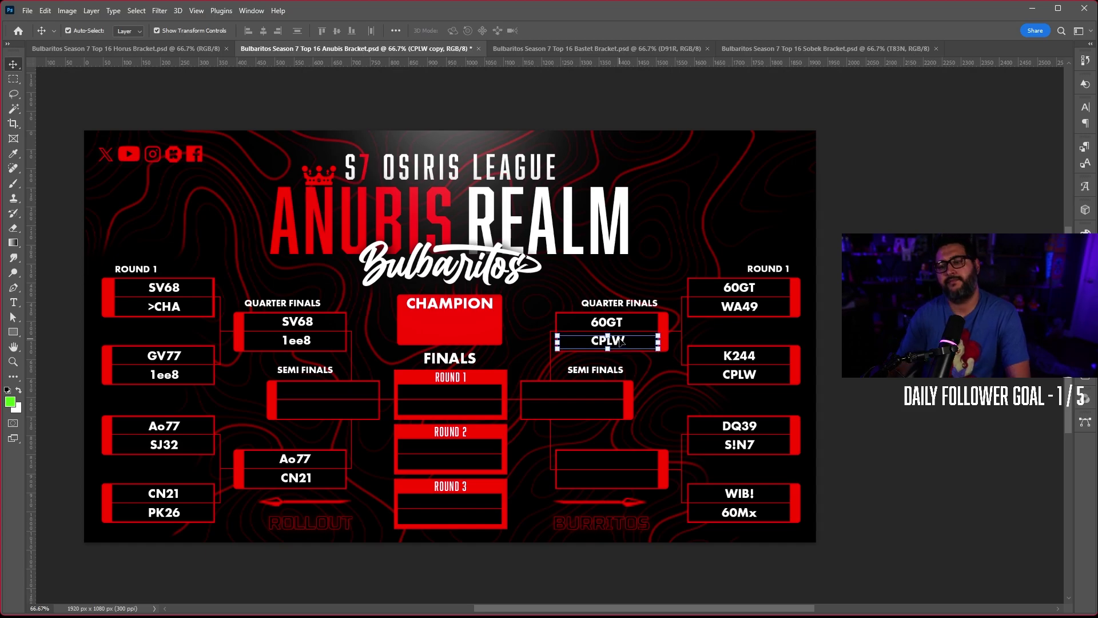
left_click(880, 442)
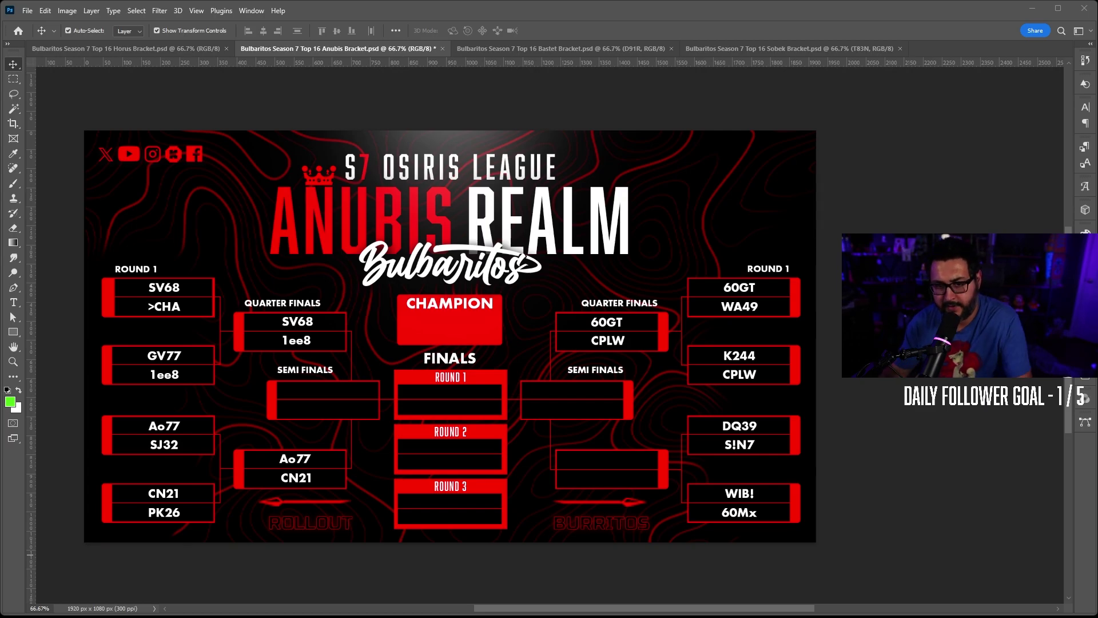
Replace the 1ee8 copy below SV68 in the quarter-final box with a duplicate of GV77 from Round 1
left_click(297, 345)
key("Delete")
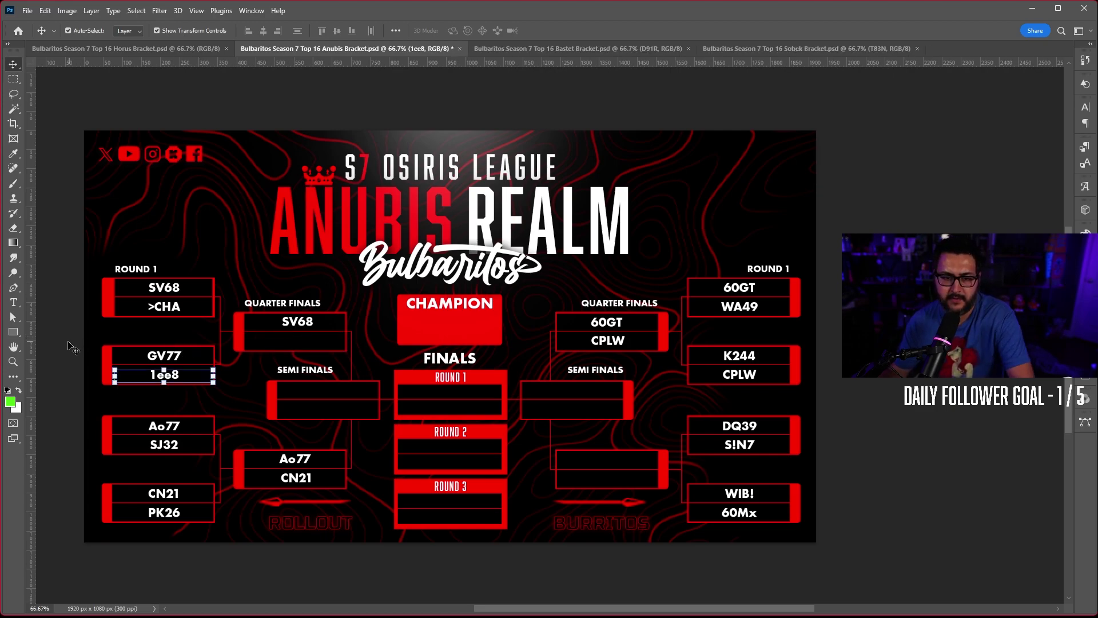
left_click(161, 358)
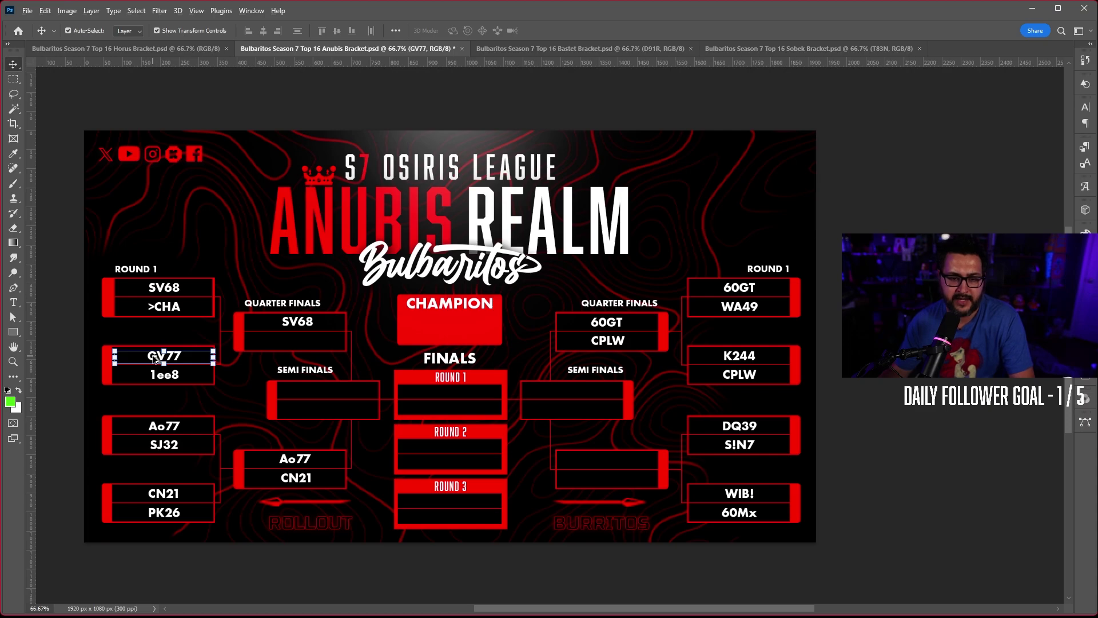
left_click_drag(162, 359, 289, 342)
left_click(71, 303)
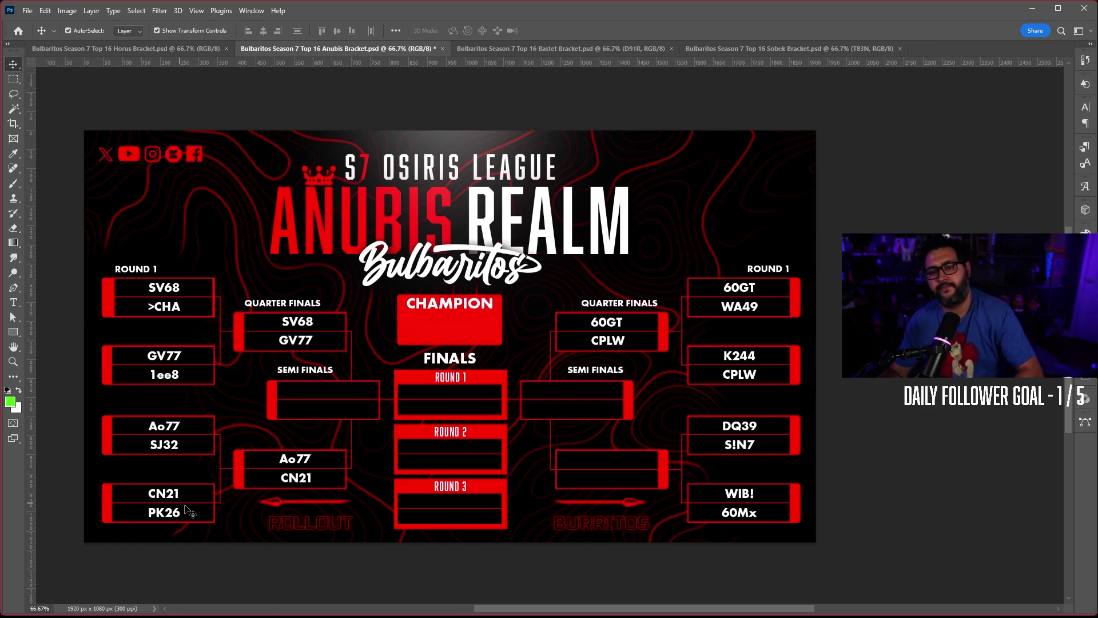
Duplicate DQ39 from Round 1 into the first slot of the right side's lower quarter-final box
left_click(744, 428)
left_click_drag(757, 428, 623, 461)
key("Down")
key("Down")
key("Down")
key("Down")
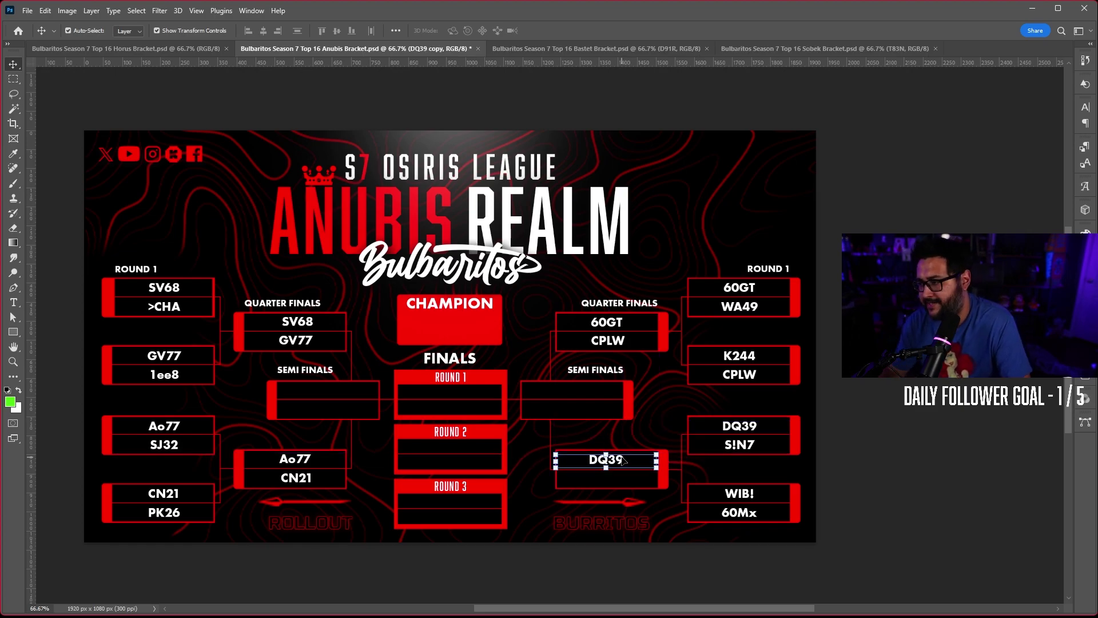
left_click(907, 490)
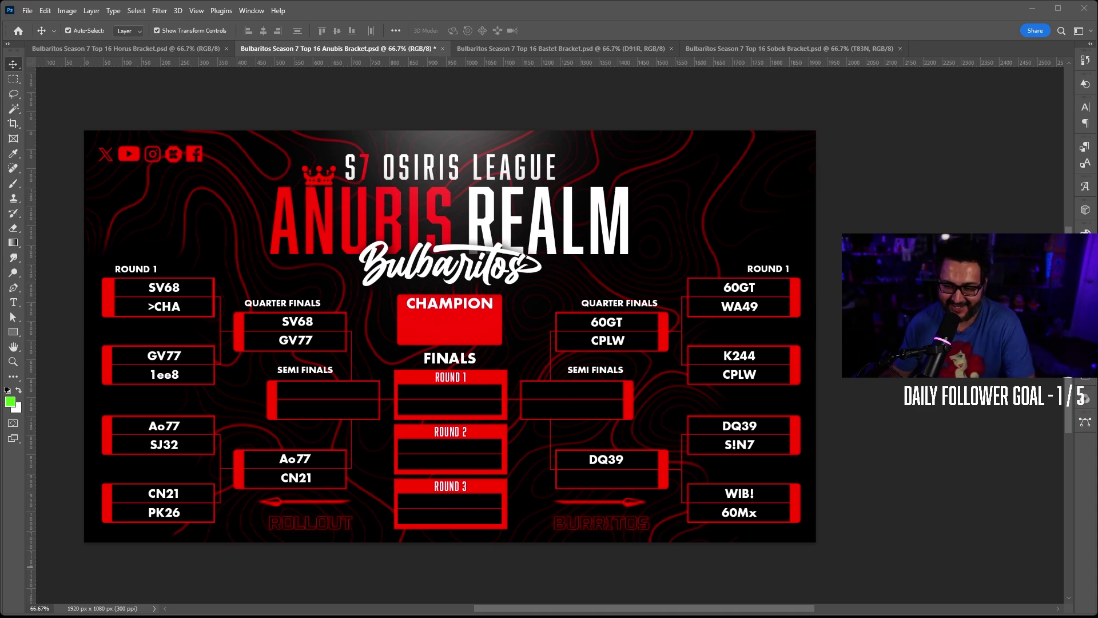
Duplicate 60Mx from Round 1 into the quarter-final slot below DQ39
left_click(747, 515)
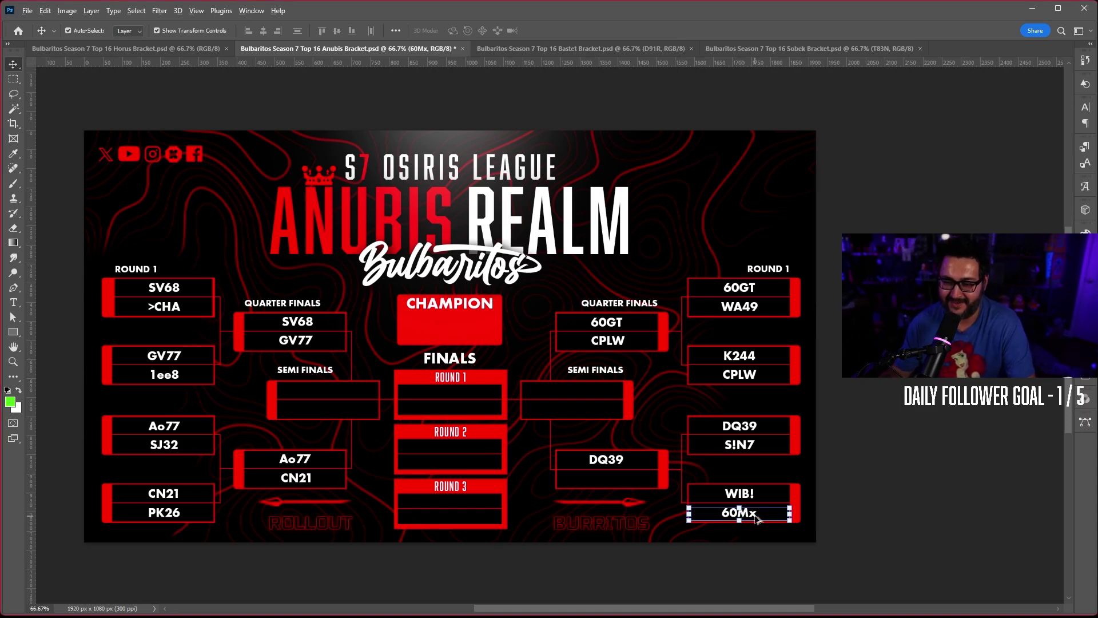
left_click_drag(749, 518, 616, 484)
left_click(948, 490)
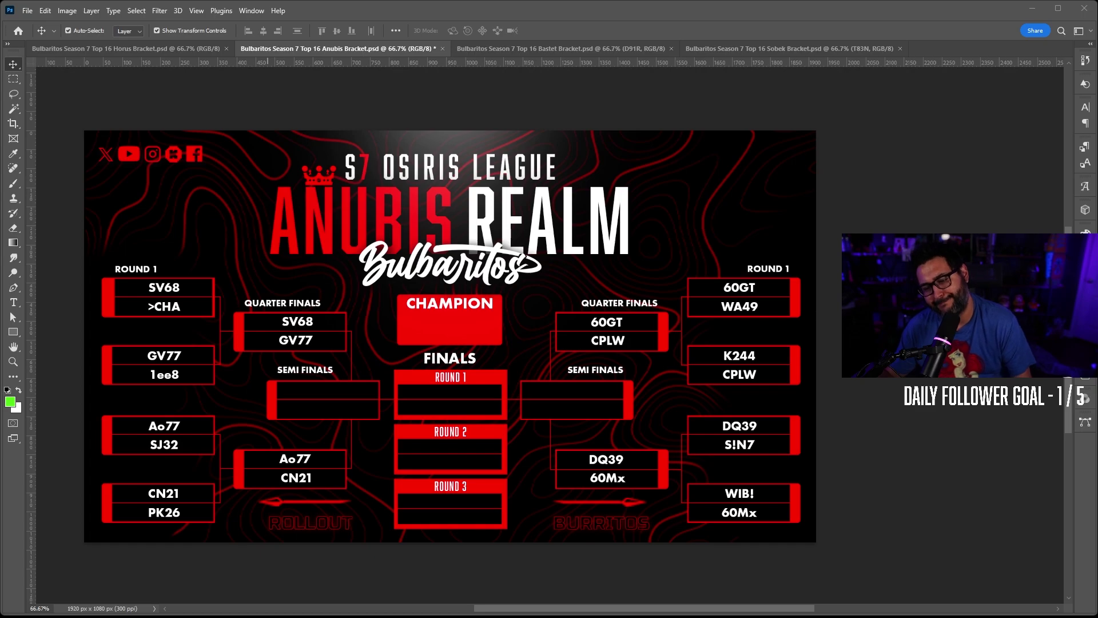
left_click(604, 480)
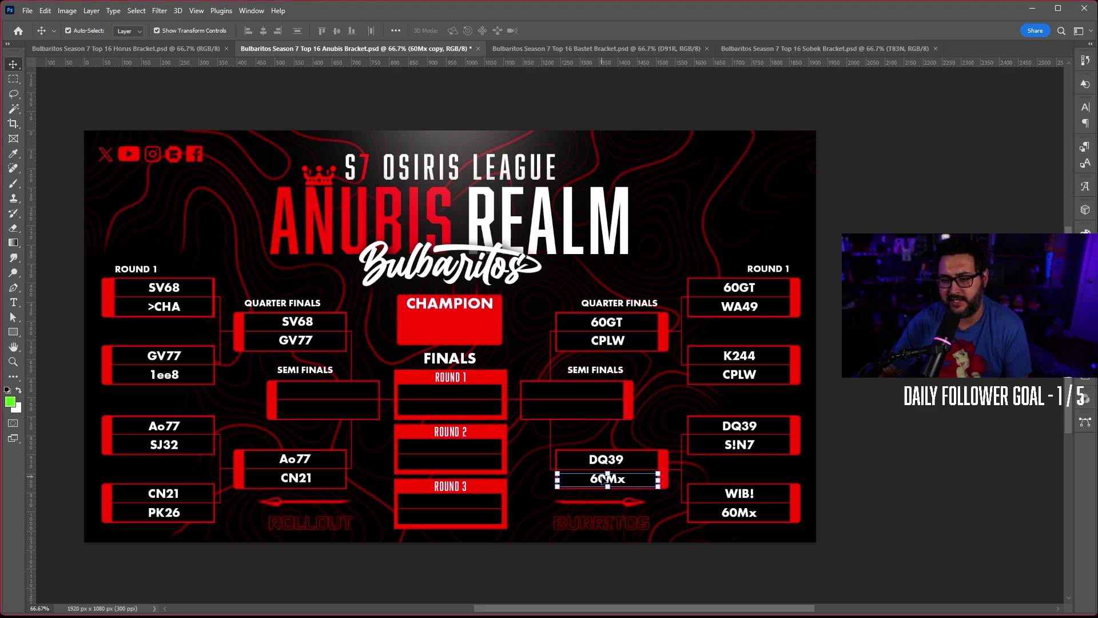
left_click(922, 441)
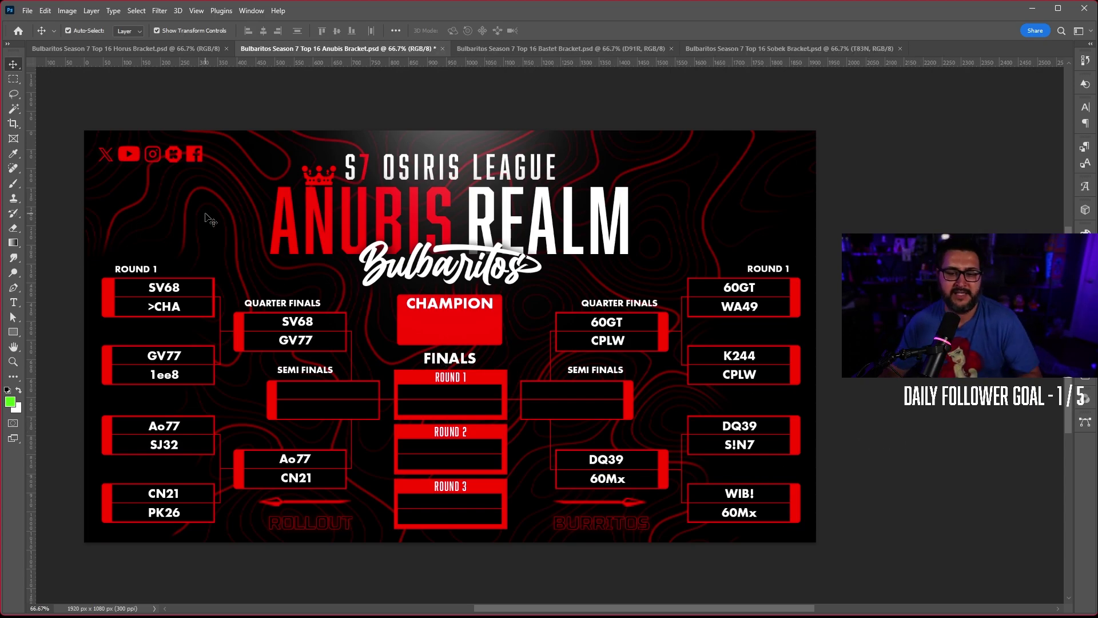
Duplicate GV77 from its quarter-final slot into the first slot of the left semi-final box
left_click(298, 340)
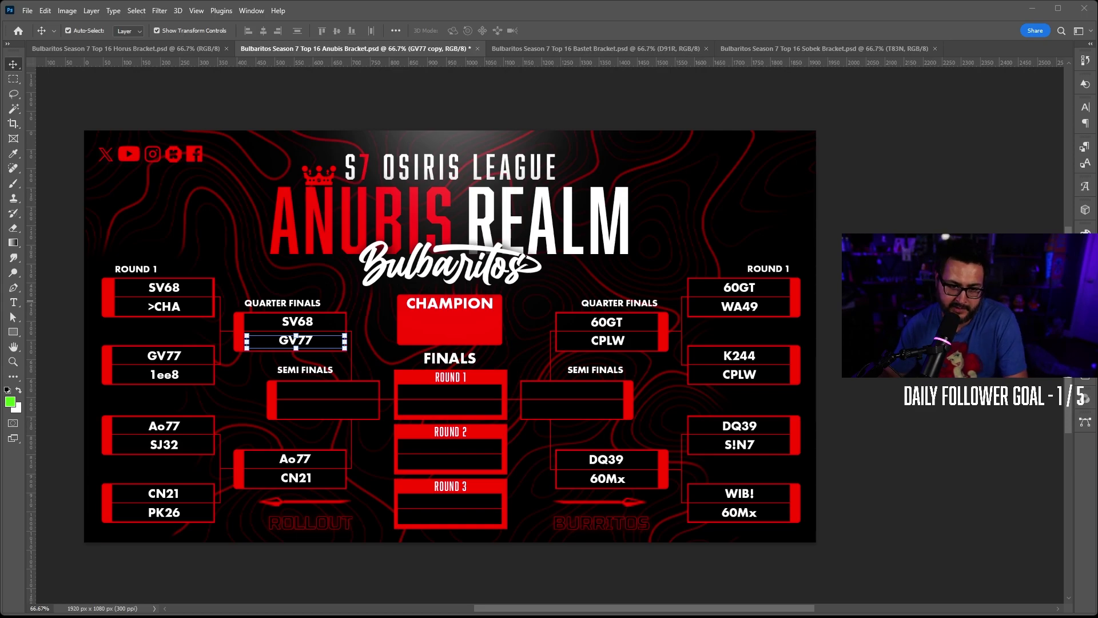
left_click(306, 351)
left_click(83, 352)
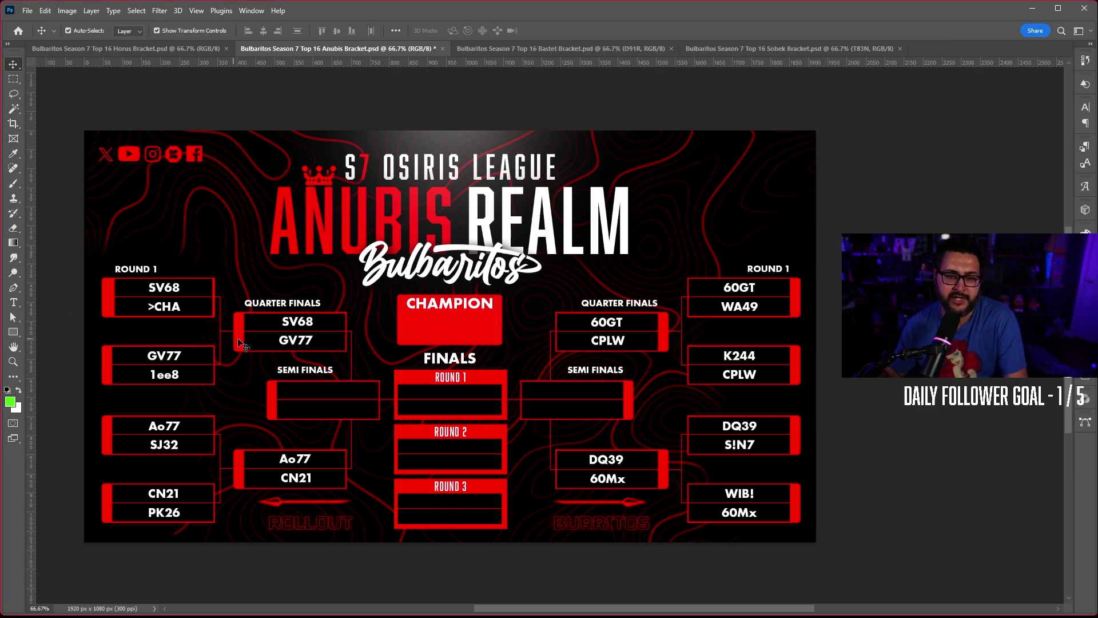
left_click_drag(290, 343, 321, 393)
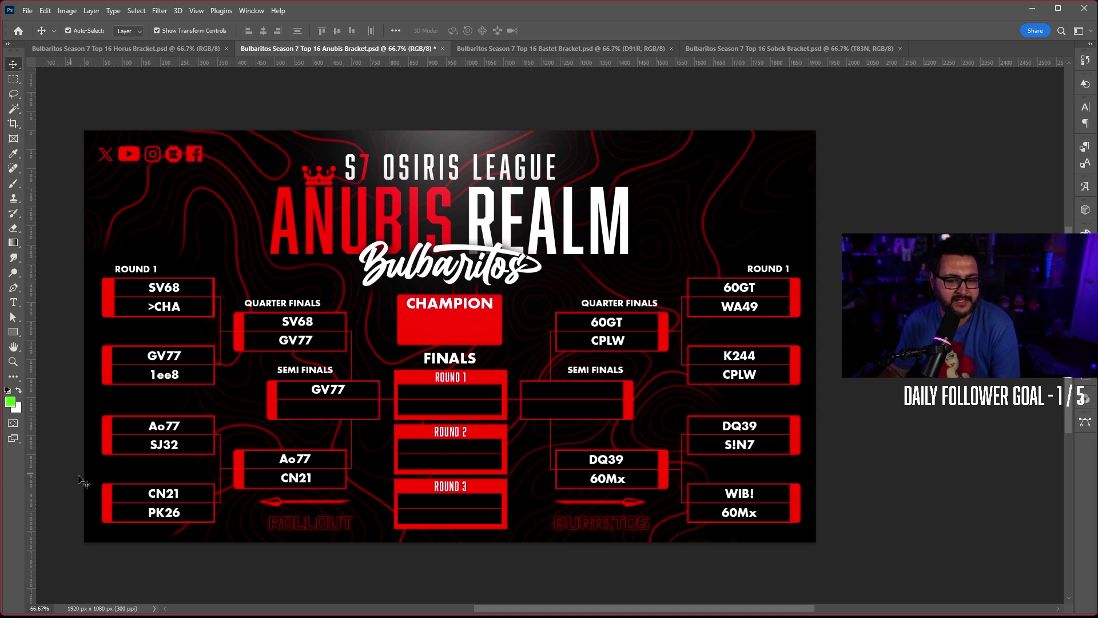
Duplicate Ao77 from its quarter-final slot into the second slot of the left semi-final box
left_click(303, 465, "alt")
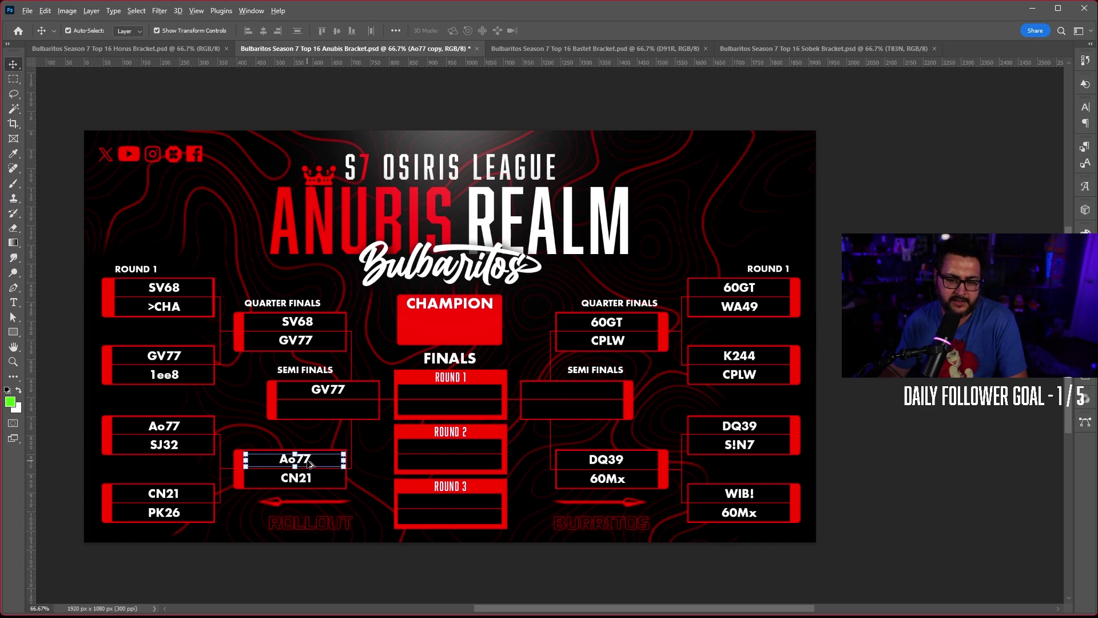
left_click_drag(309, 464, 340, 412)
left_click(827, 417)
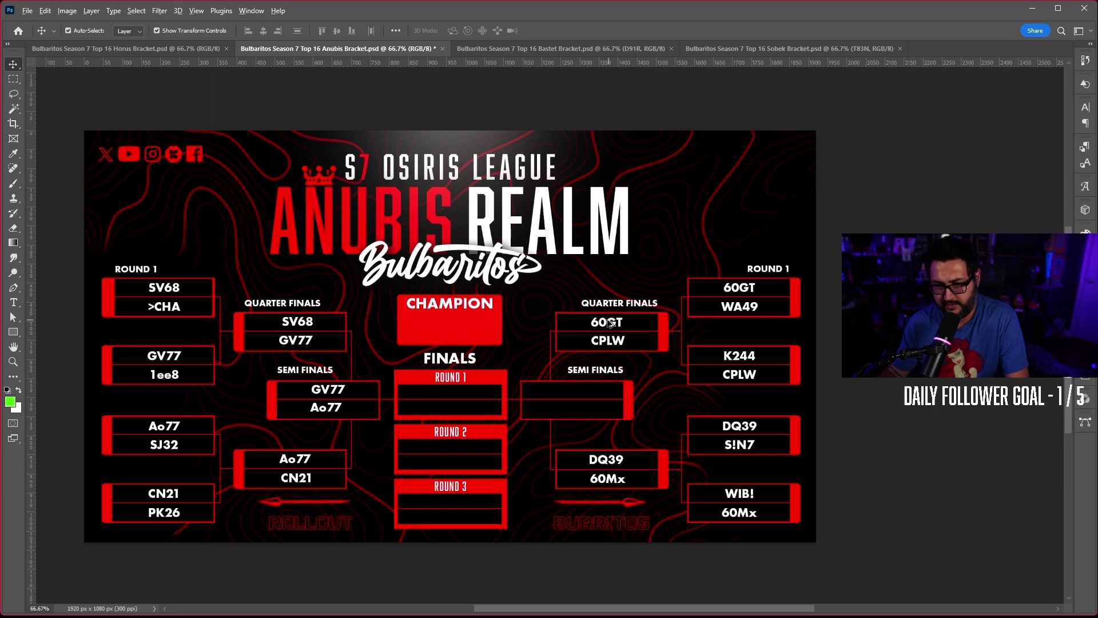
Duplicate 60GT and DQ39 from their quarter-final slots into the first and second slots of the right semi-final box
left_click_drag(605, 324, 567, 393)
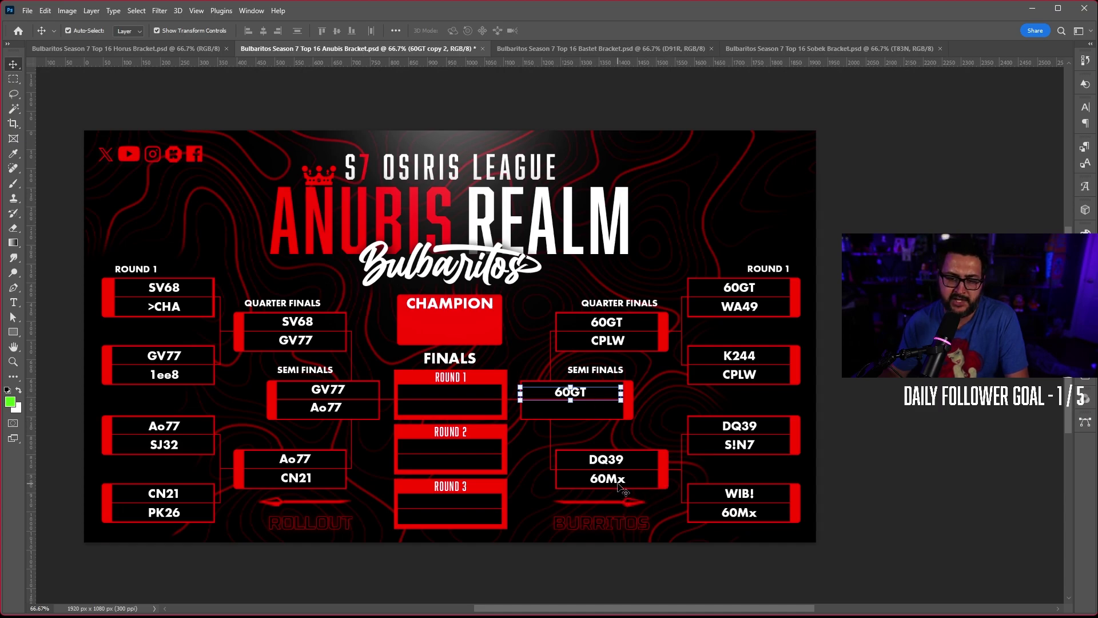
left_click(900, 466)
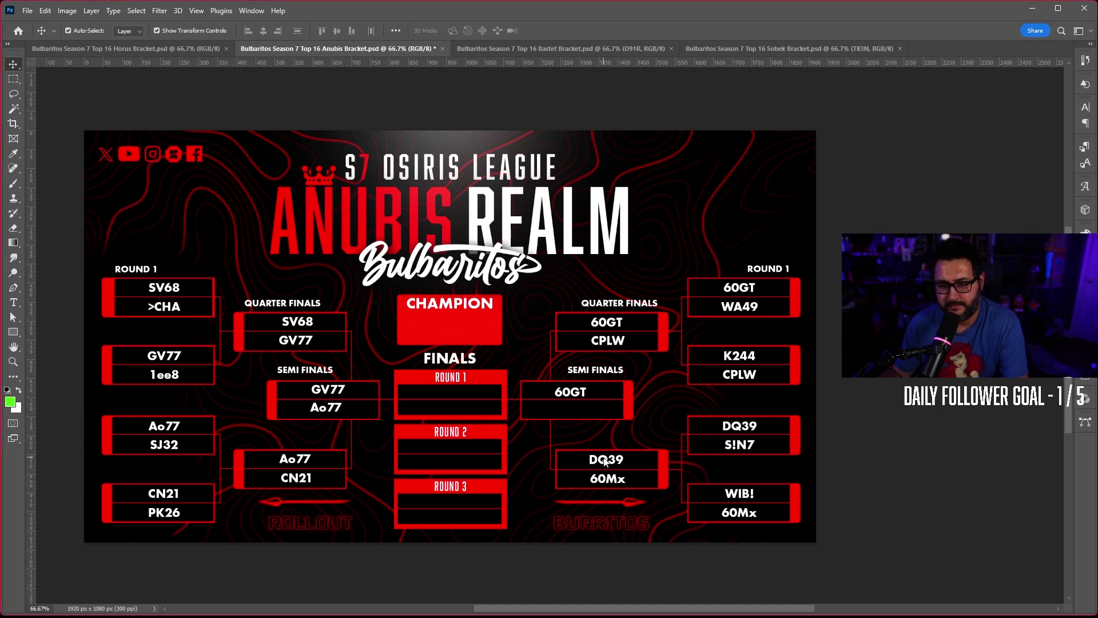
left_click_drag(611, 464, 585, 411)
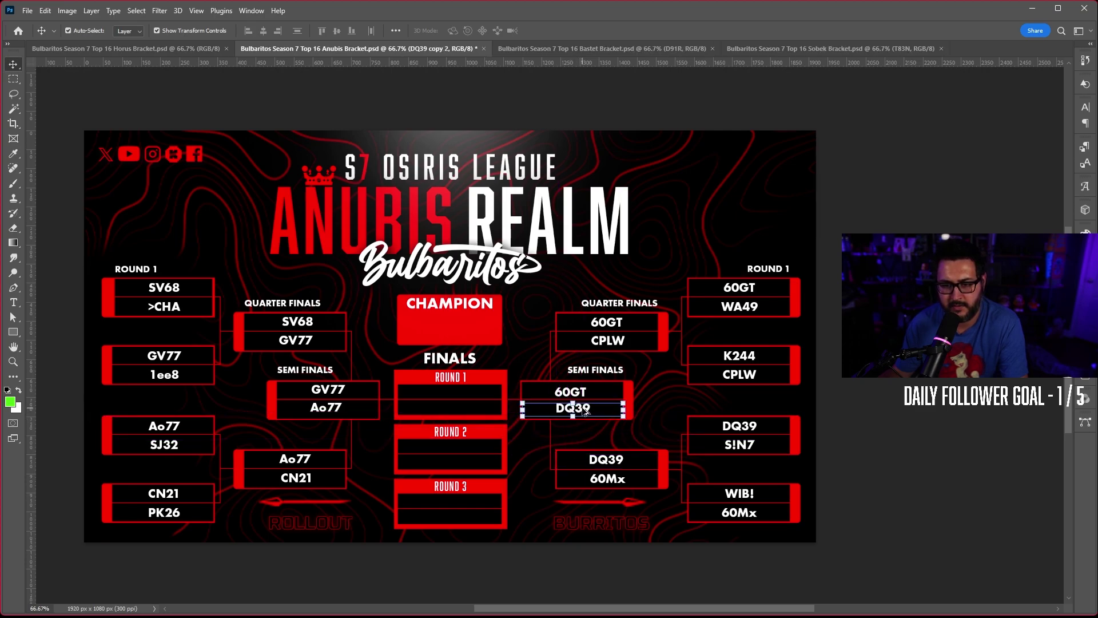
left_click(960, 471)
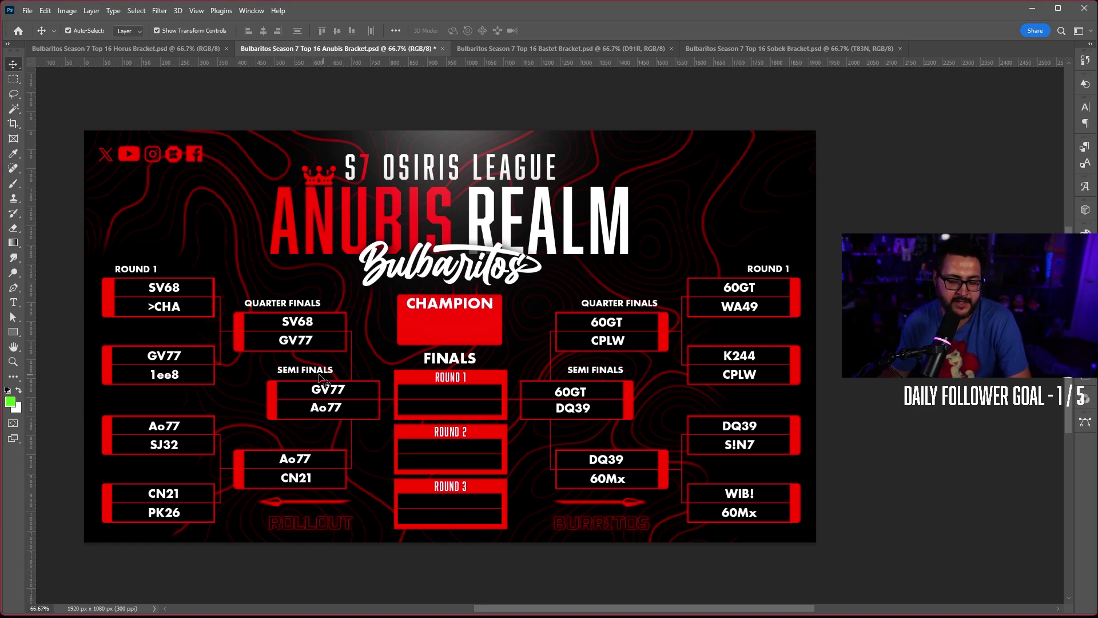
Duplicate GV77 and 60GT from the semi-final boxes into the upper and lower slots of the finals Round 1 box
left_click_drag(335, 393, 458, 395)
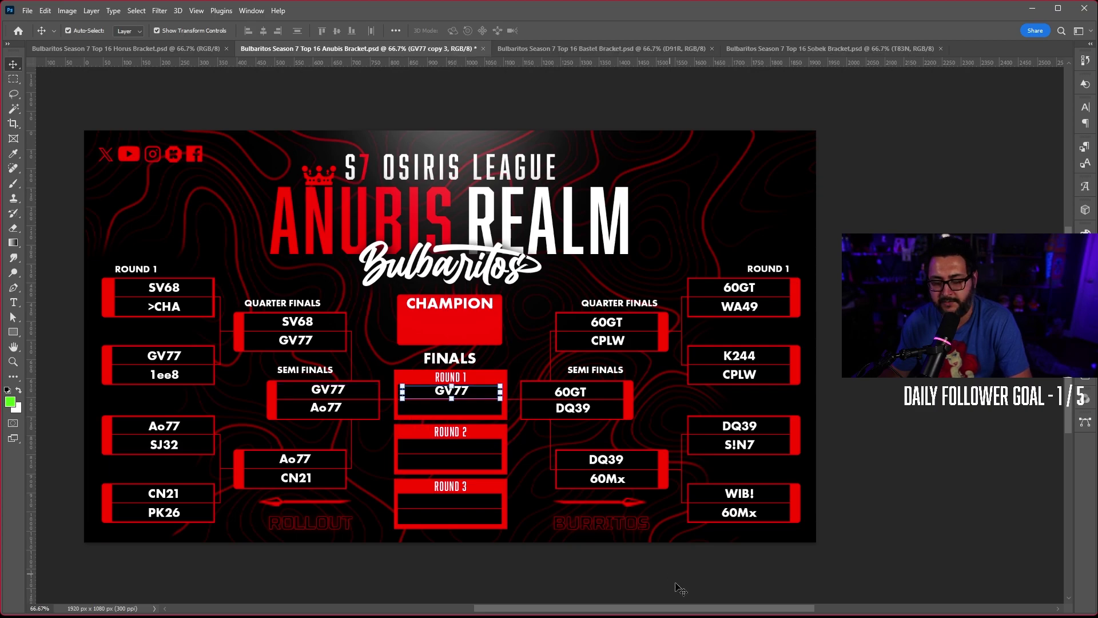
left_click(914, 534)
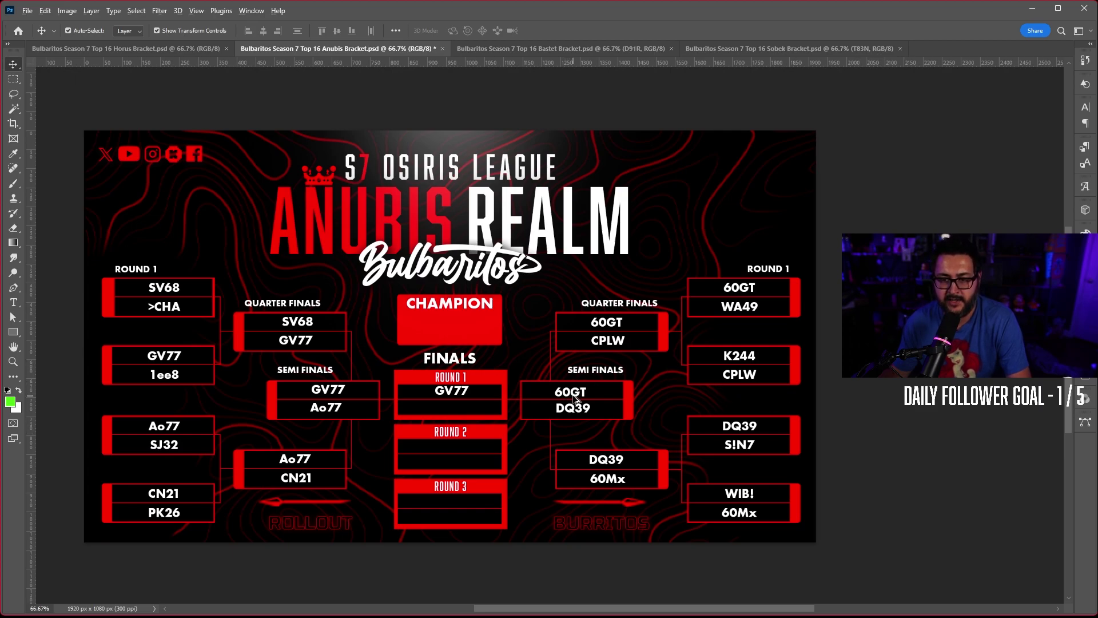
left_click_drag(572, 394, 452, 408, "alt")
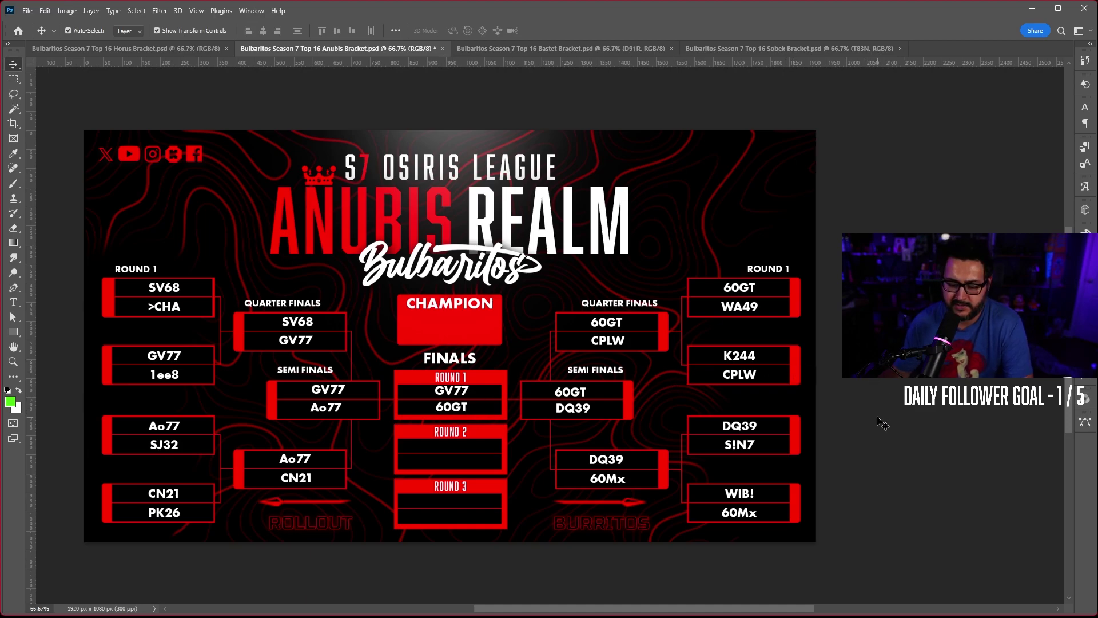
Draw a small square of about 23 by 23 px beside 60GT in the finals Round 1 box and fill it green
key("u")
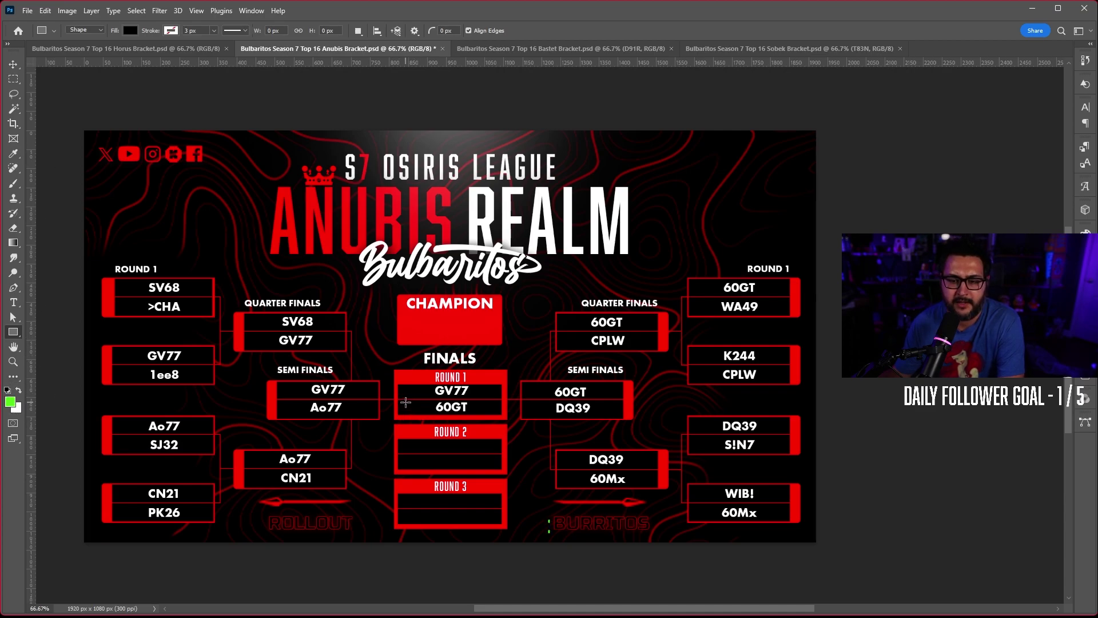
left_click_drag(402, 402, 410, 410)
left_click(131, 33)
left_click(122, 90)
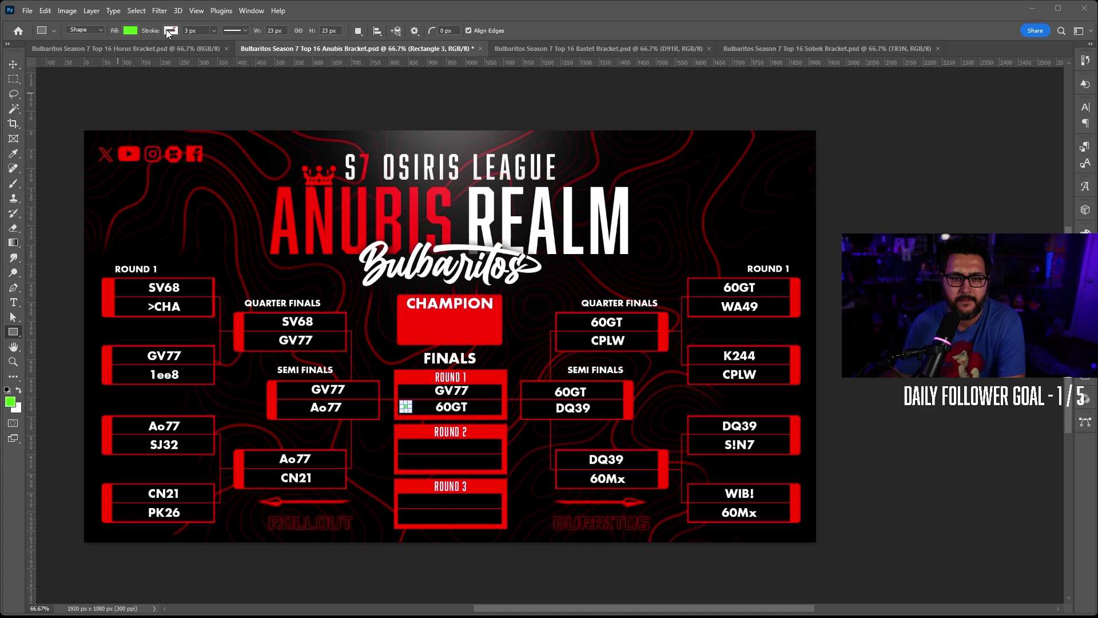
left_click(13, 65)
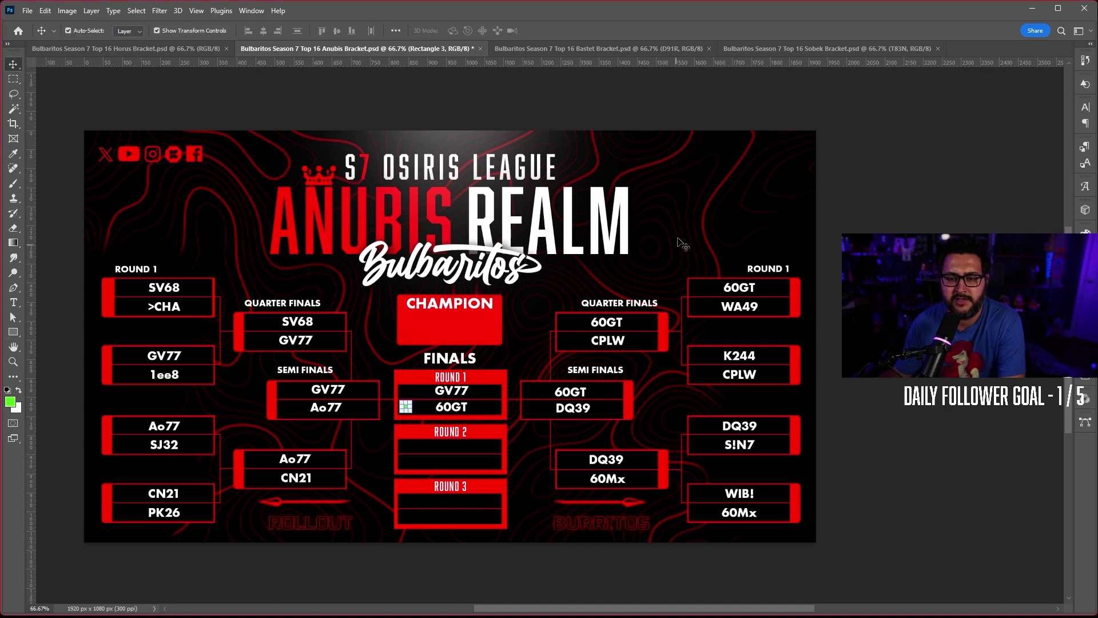
left_click(649, 112)
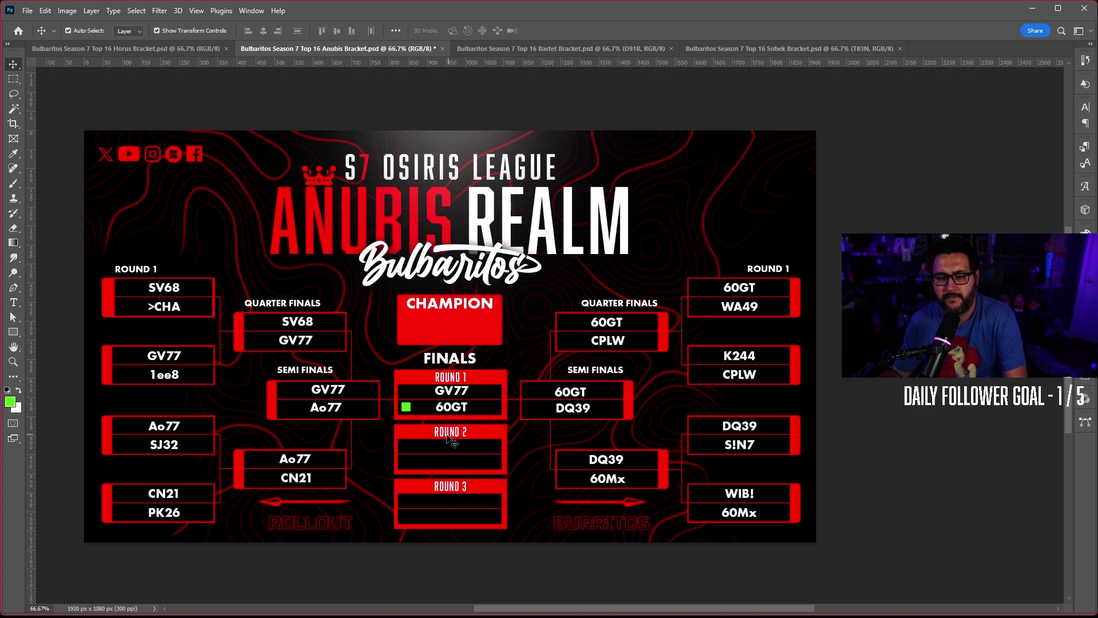
Duplicate the GV77 and 60GT pair from finals Round 1 into the Round 2 and Round 3 boxes
left_click(452, 410)
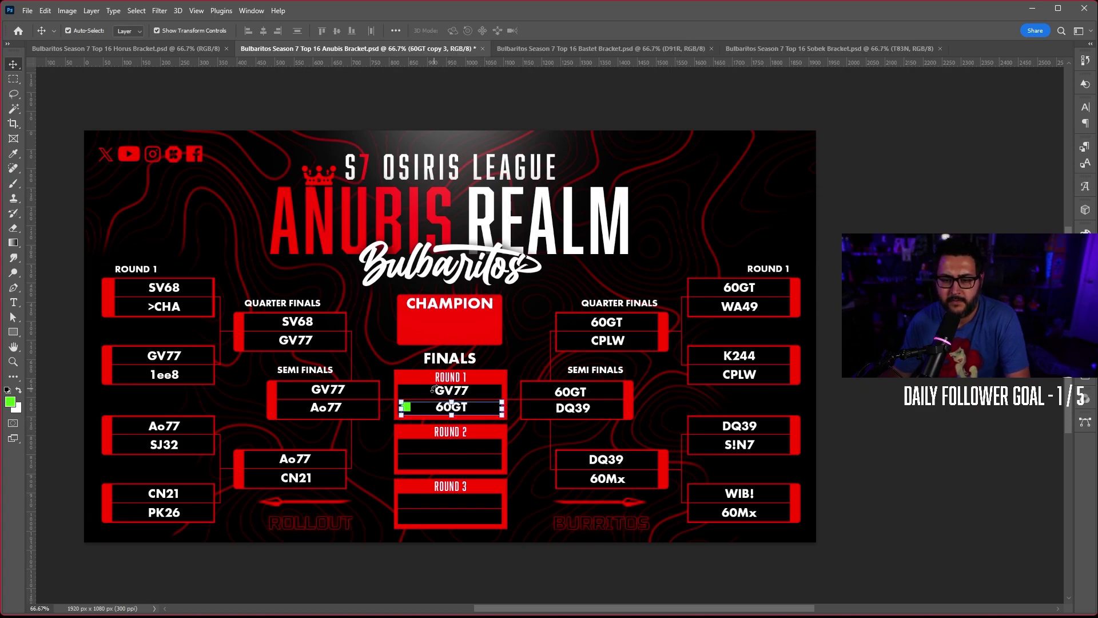
left_click(829, 269)
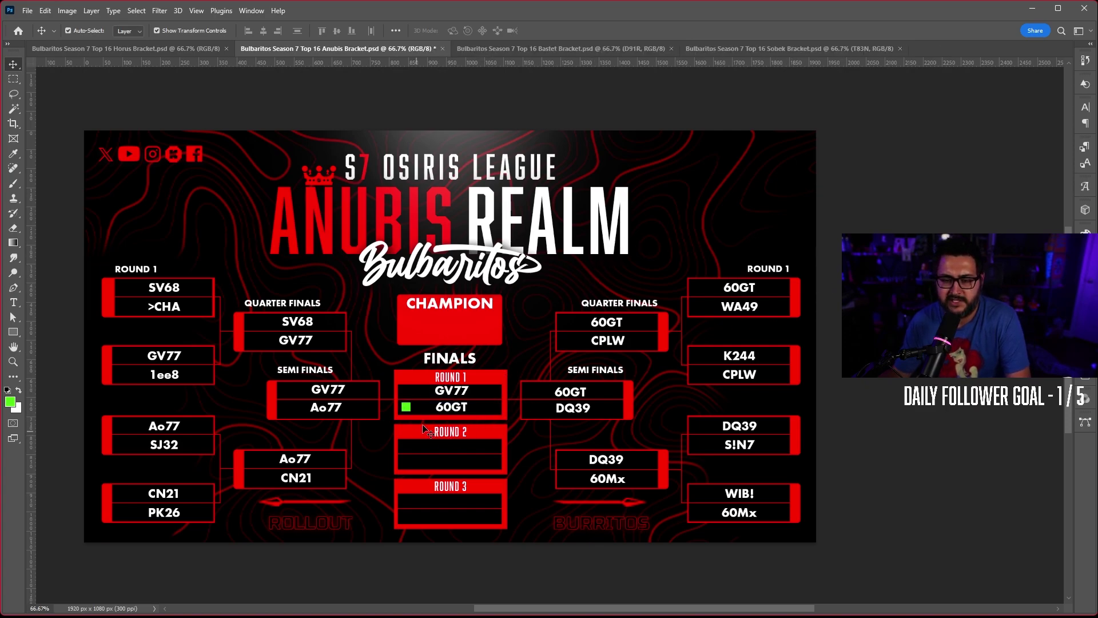
left_click(451, 394)
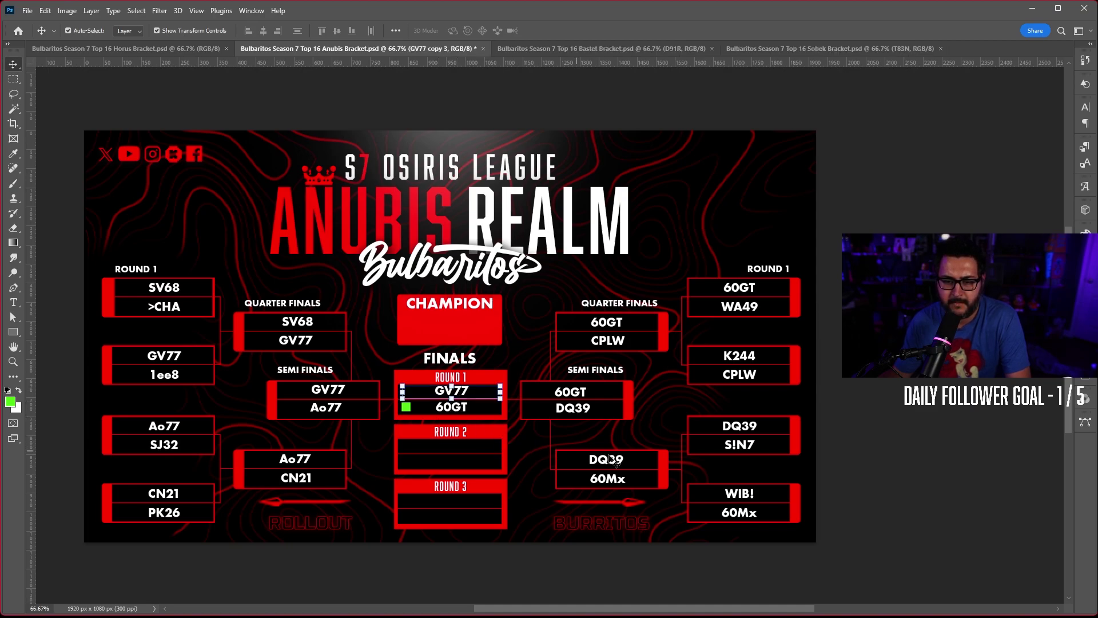
left_click(834, 513)
left_click(465, 411)
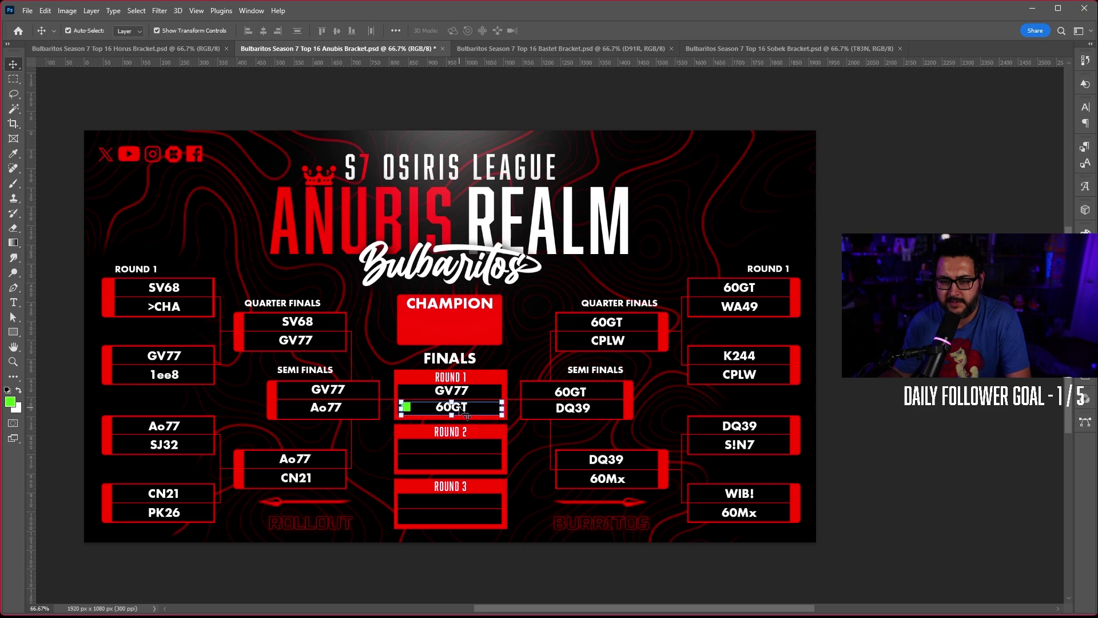
left_click(461, 393, "shift")
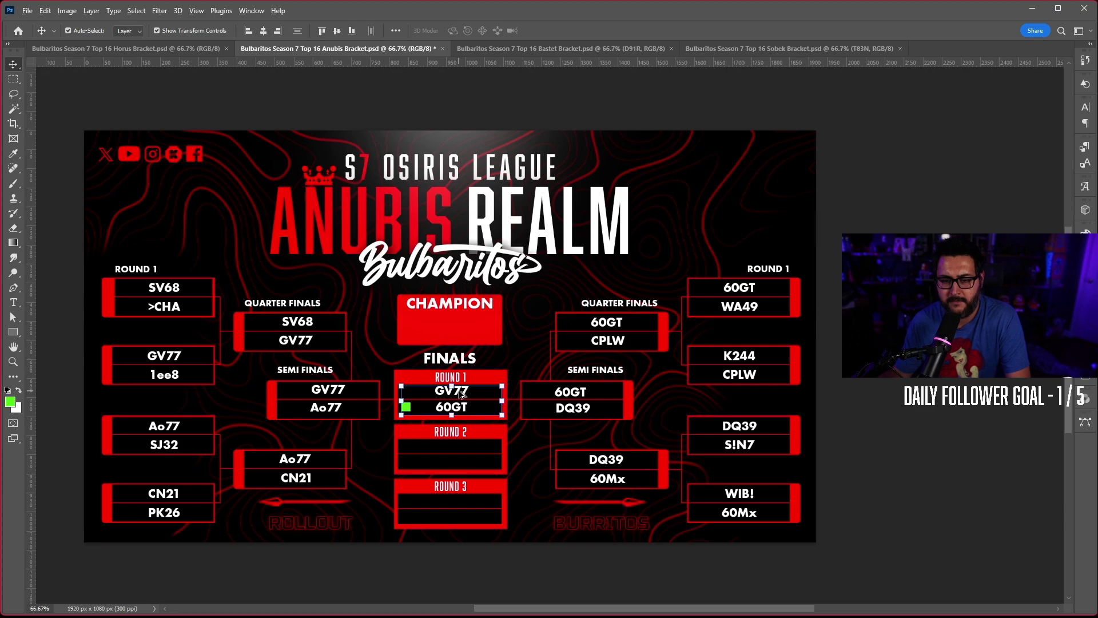
left_click_drag(459, 394, 465, 501)
left_click(468, 457)
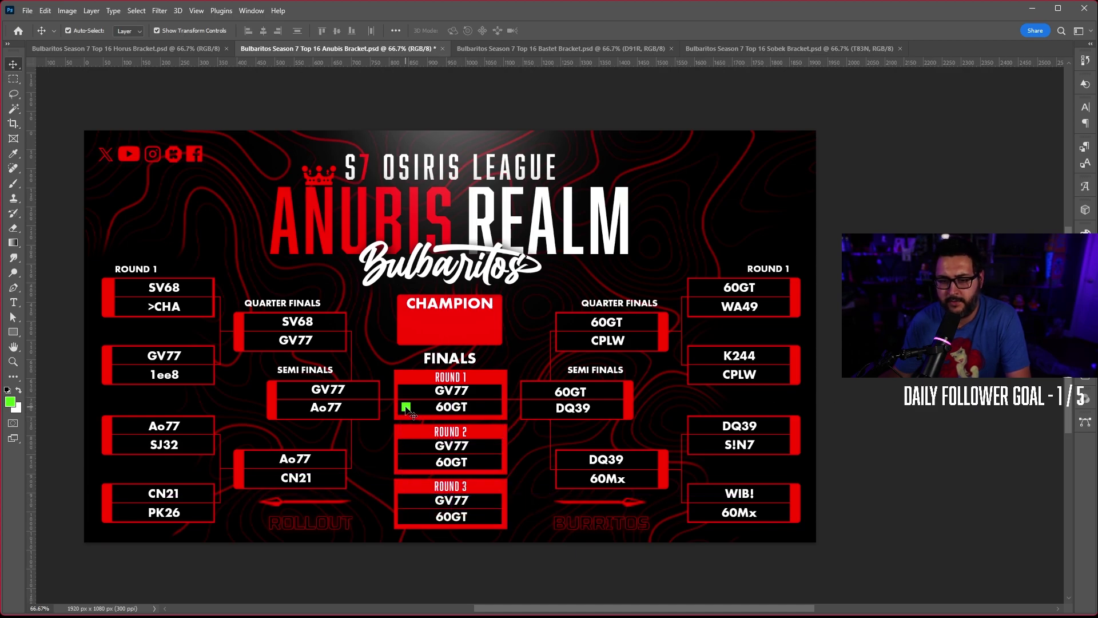
Duplicate the green winner square beside GV77 in finals Round 2 and beside 60GT in Round 3
left_click_drag(410, 413, 407, 517)
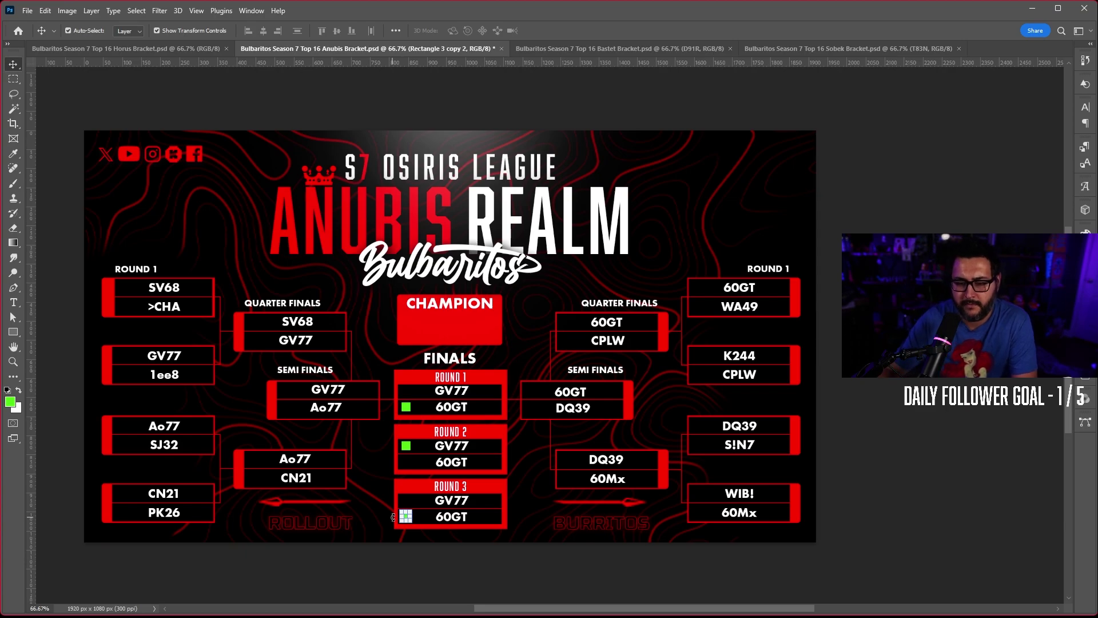
left_click(864, 238)
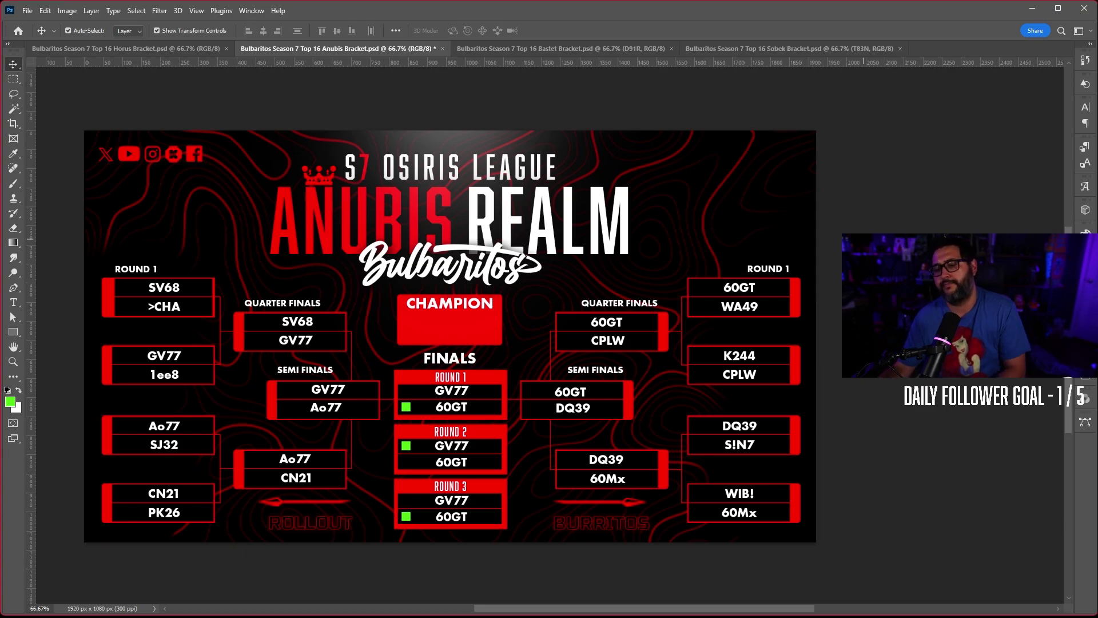